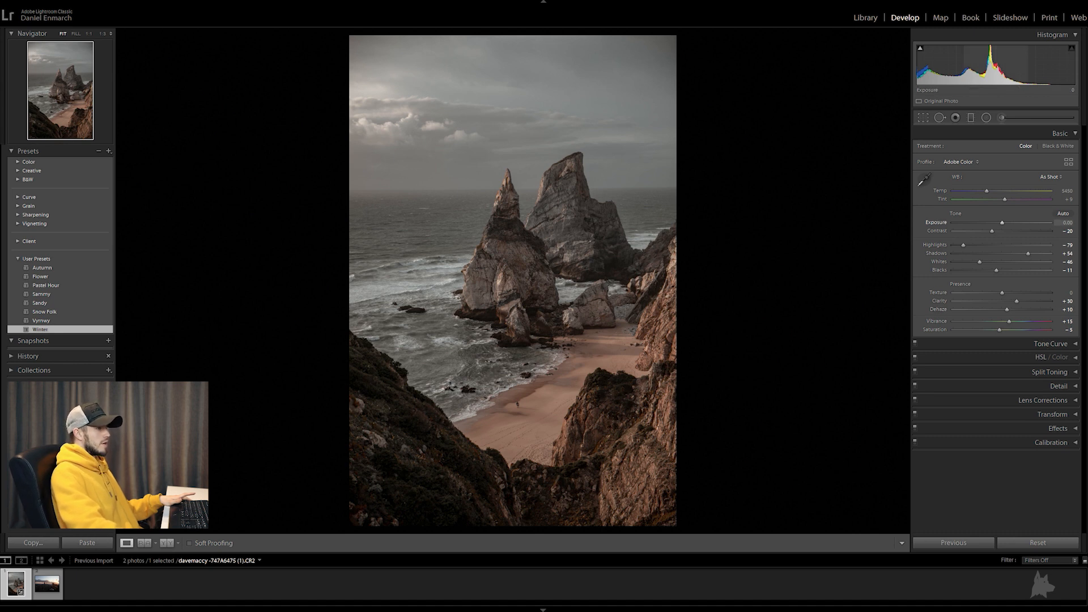
# - Reset Contrast and Blacks to 0, and shape the RGB tone curve into an S-curve with shadow, midtone and highlight points
pyautogui.doubleClick(992, 231)
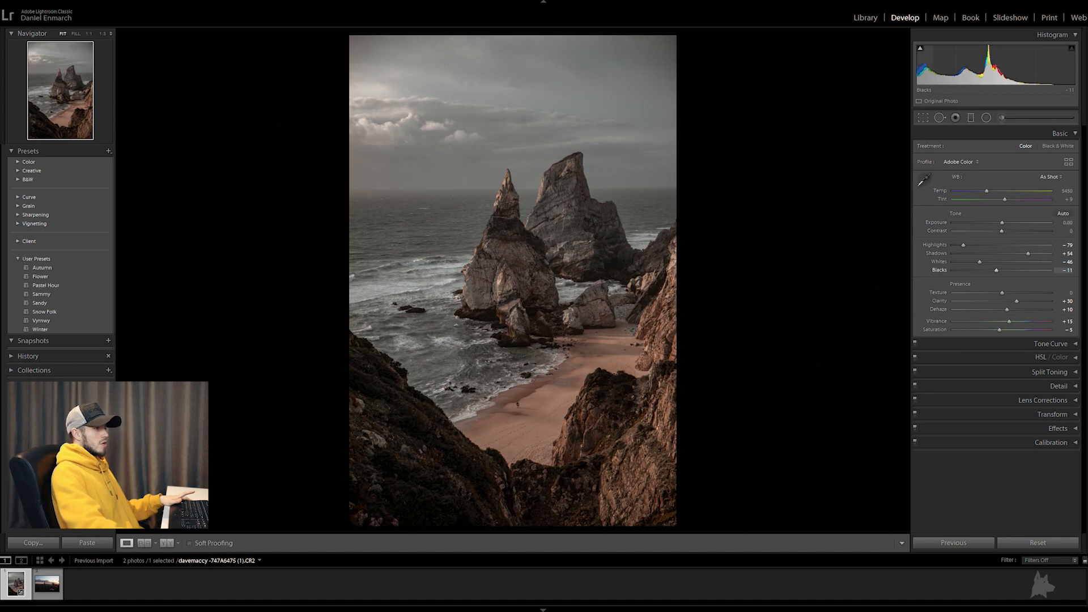
pyautogui.doubleClick(996, 270)
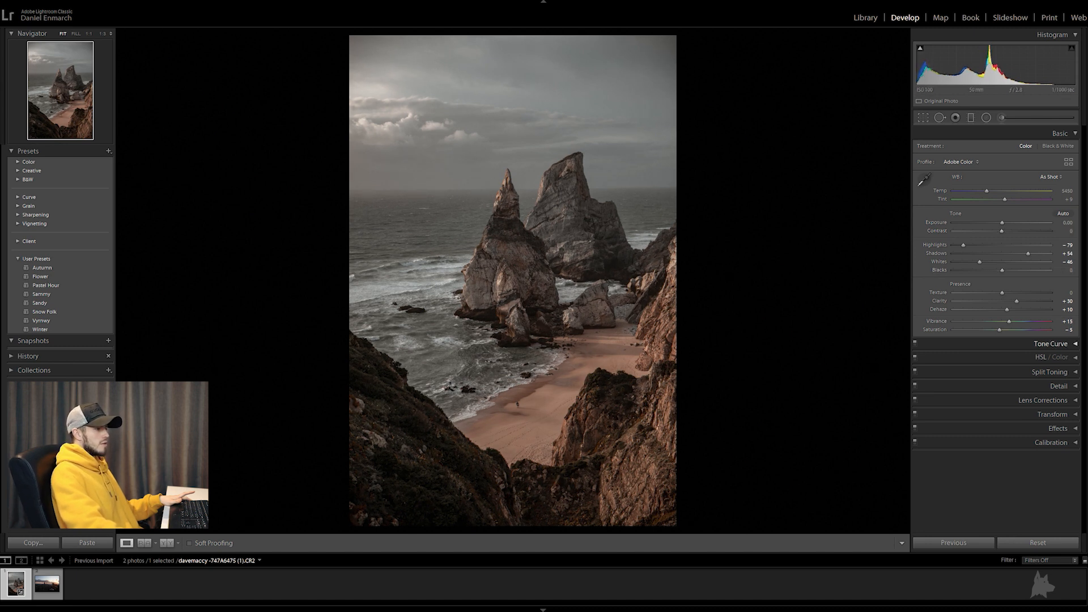
pyautogui.click(1049, 343)
pyautogui.moveTo(971, 434); pyautogui.dragTo(995, 403)
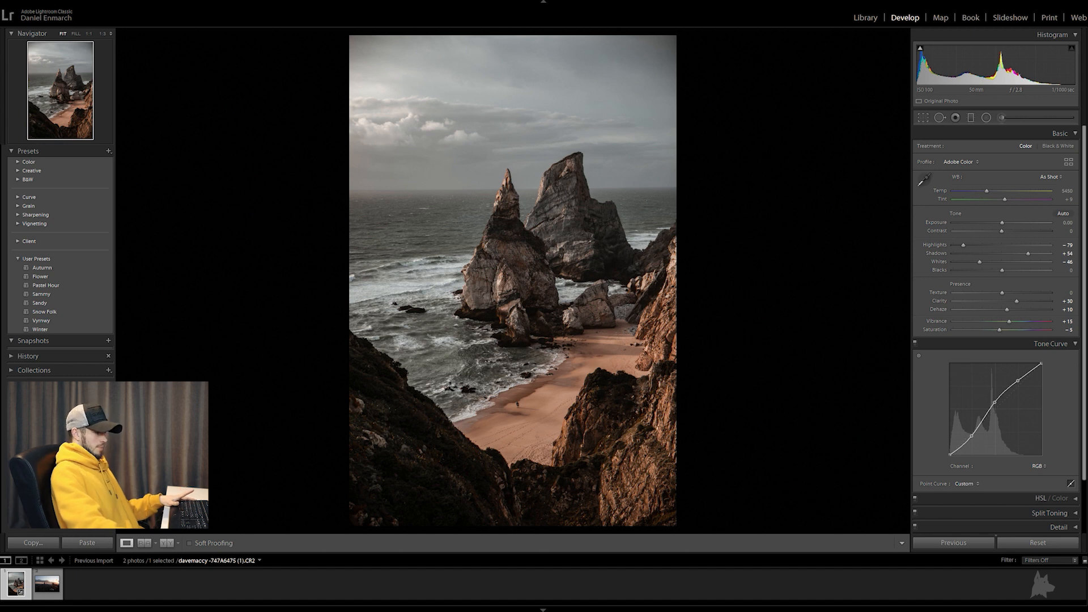
pyautogui.click(1054, 344)
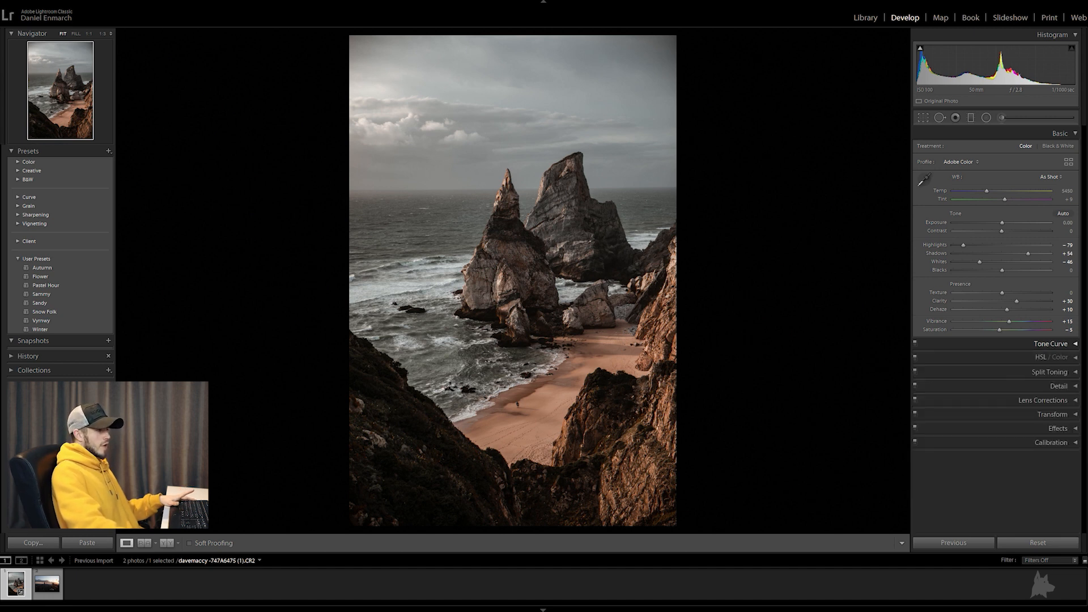
# - Set Clarity to +14 and reset Dehaze to 0
pyautogui.moveTo(1015, 302); pyautogui.dragTo(1009, 301)
pyautogui.doubleClick(1007, 310)
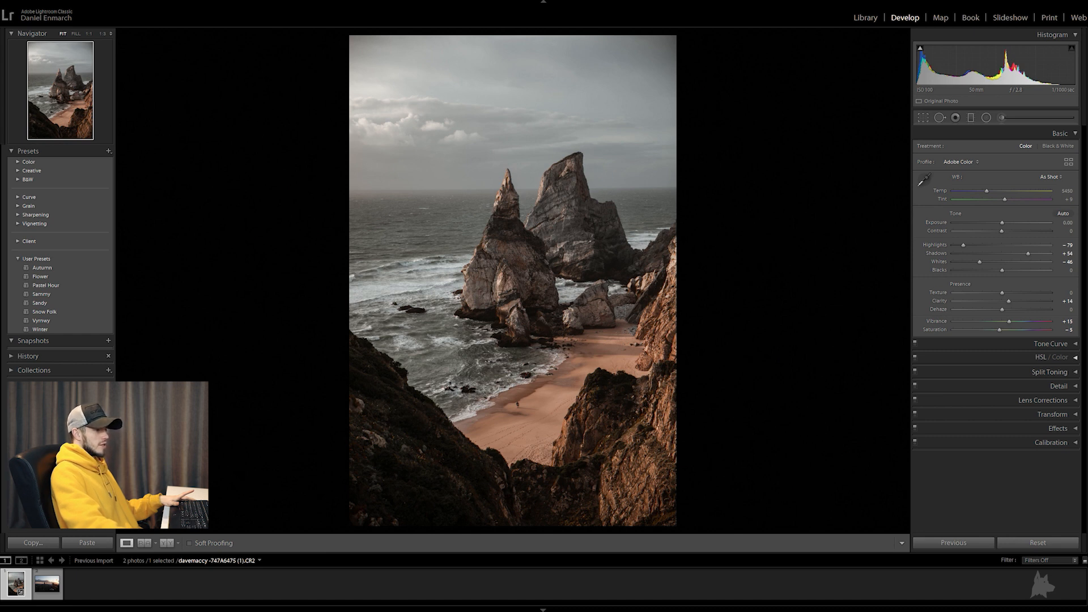
# - Adjust the HSL hues, setting Red to +12, Orange to +15 and Yellow to −28
pyautogui.click(1075, 358)
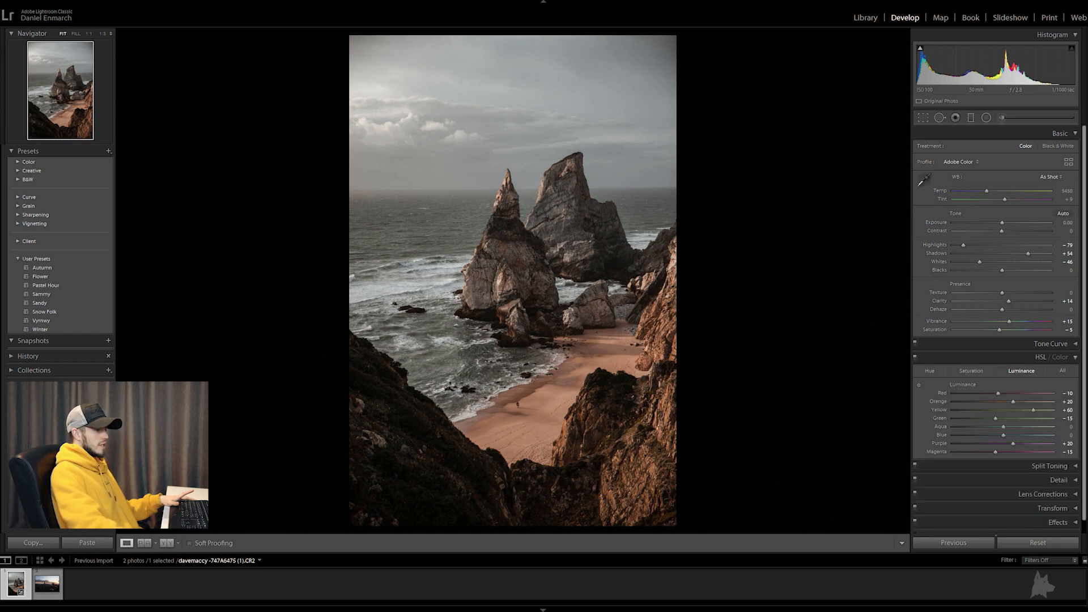
pyautogui.click(930, 371)
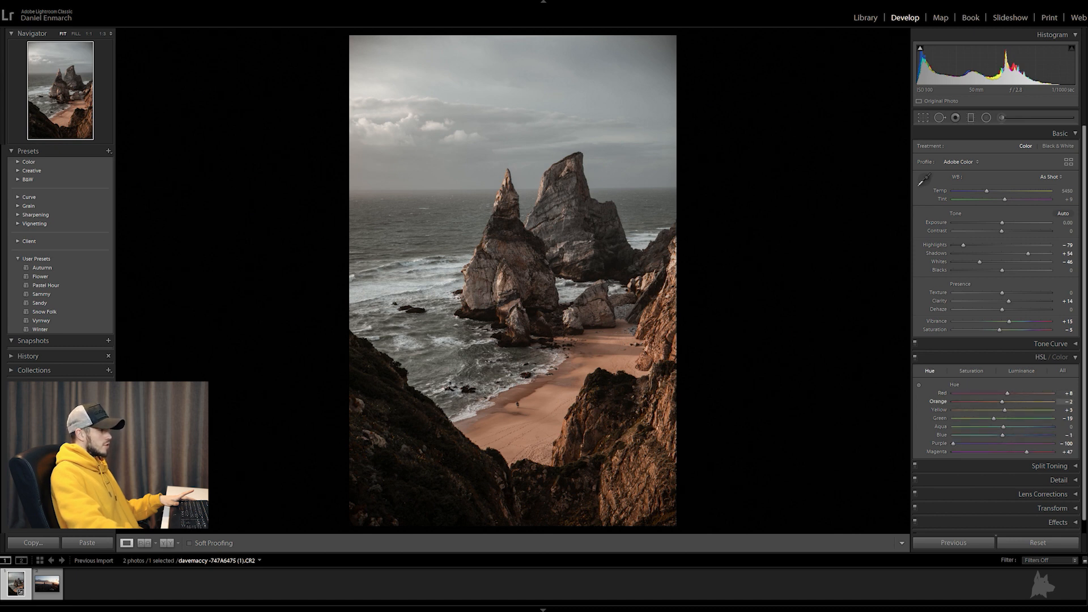
pyautogui.moveTo(1001, 402)
pyautogui.mouseDown()
pyautogui.moveTo(962, 402)
pyautogui.moveTo(999, 401)
pyautogui.mouseUp()
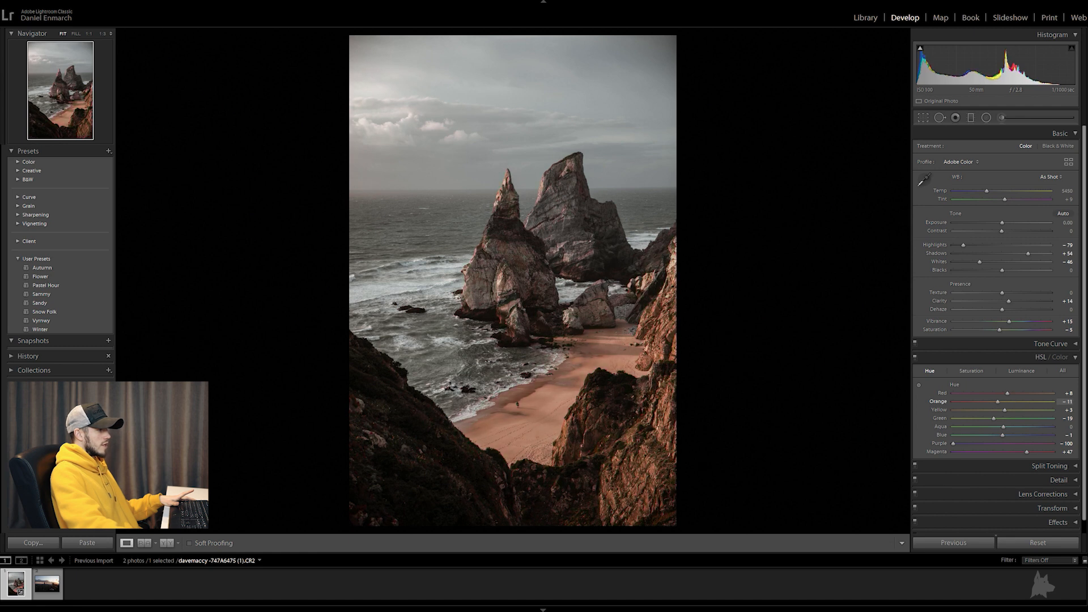
pyautogui.moveTo(1007, 401); pyautogui.dragTo(1012, 401)
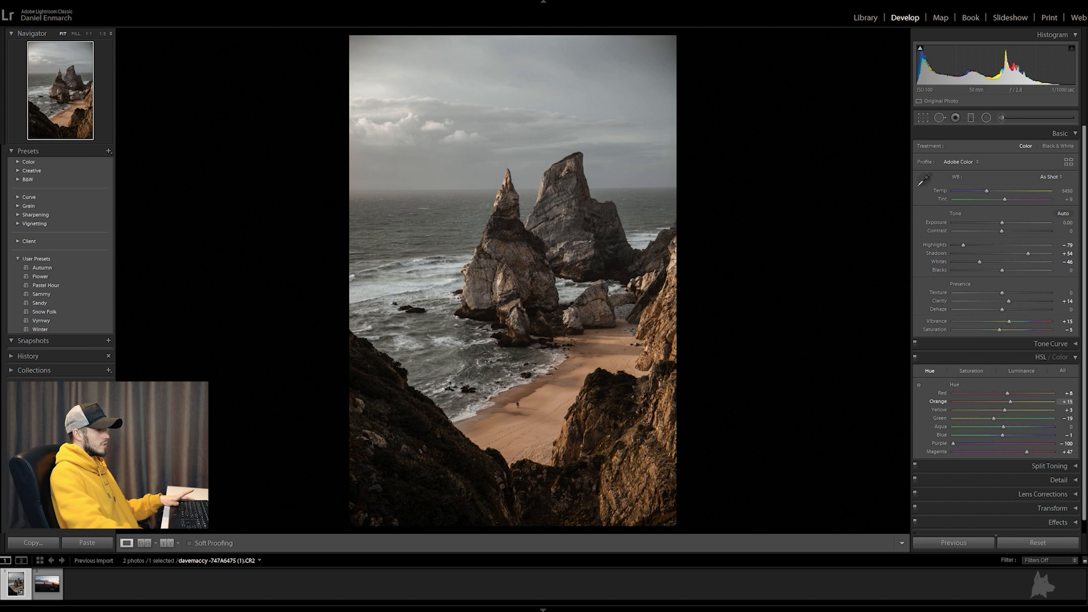
pyautogui.moveTo(1011, 401); pyautogui.dragTo(1011, 401)
pyautogui.moveTo(1005, 410); pyautogui.dragTo(983, 410)
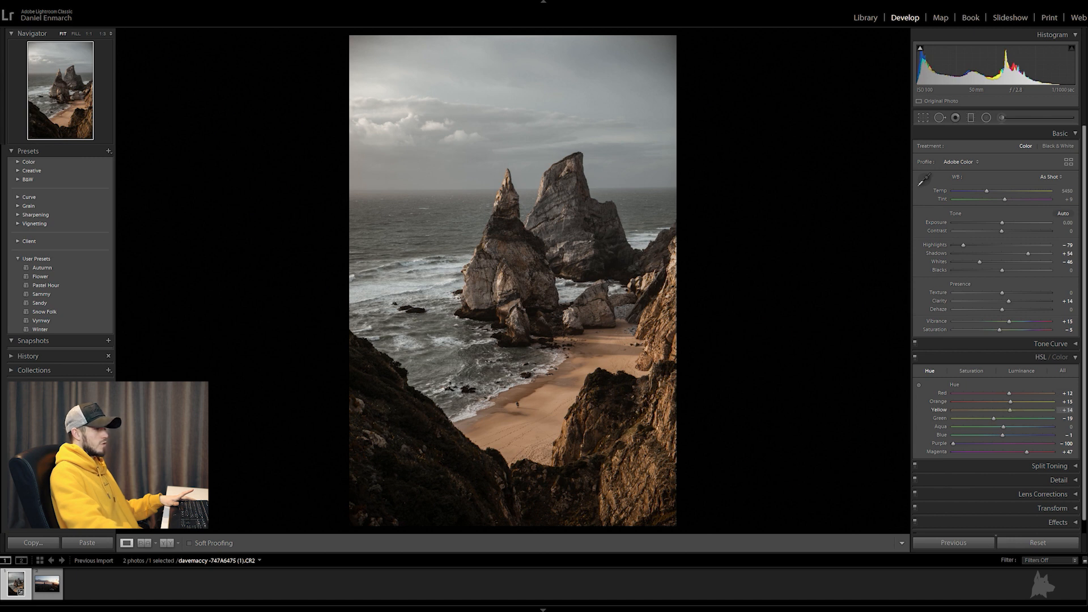
pyautogui.moveTo(990, 410); pyautogui.dragTo(990, 410)
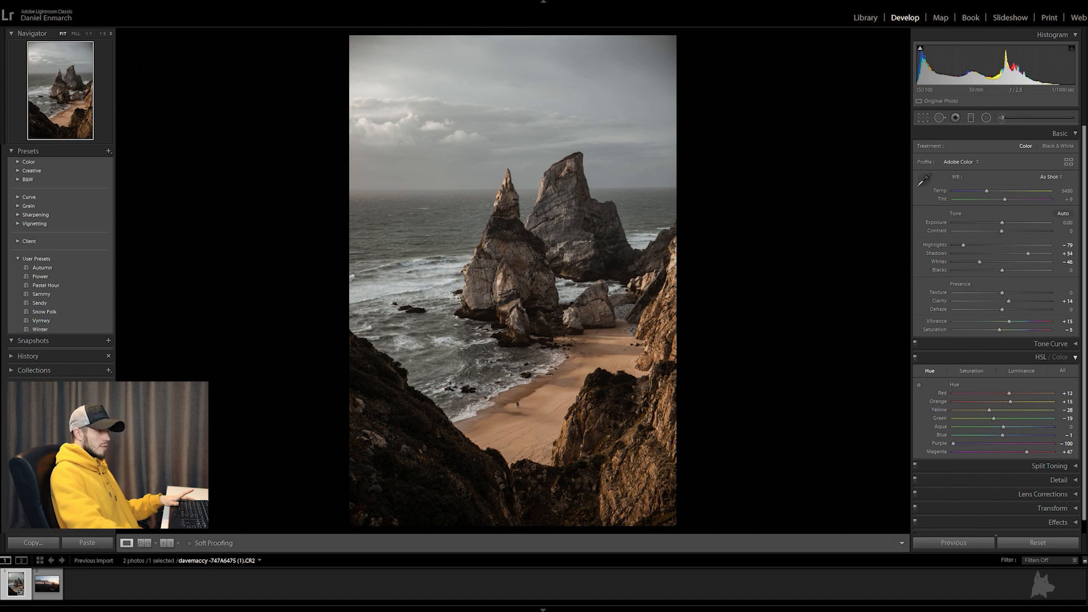
# - Lower the HSL saturation of Aqua to −74 and Blue to −81
pyautogui.click(971, 371)
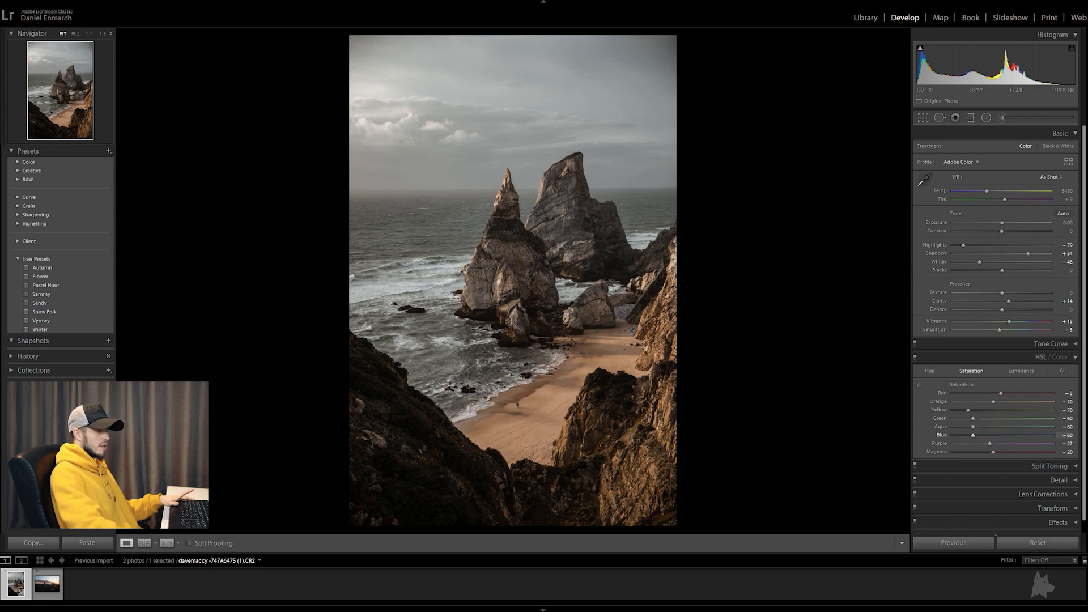
pyautogui.moveTo(967, 427); pyautogui.dragTo(966, 426)
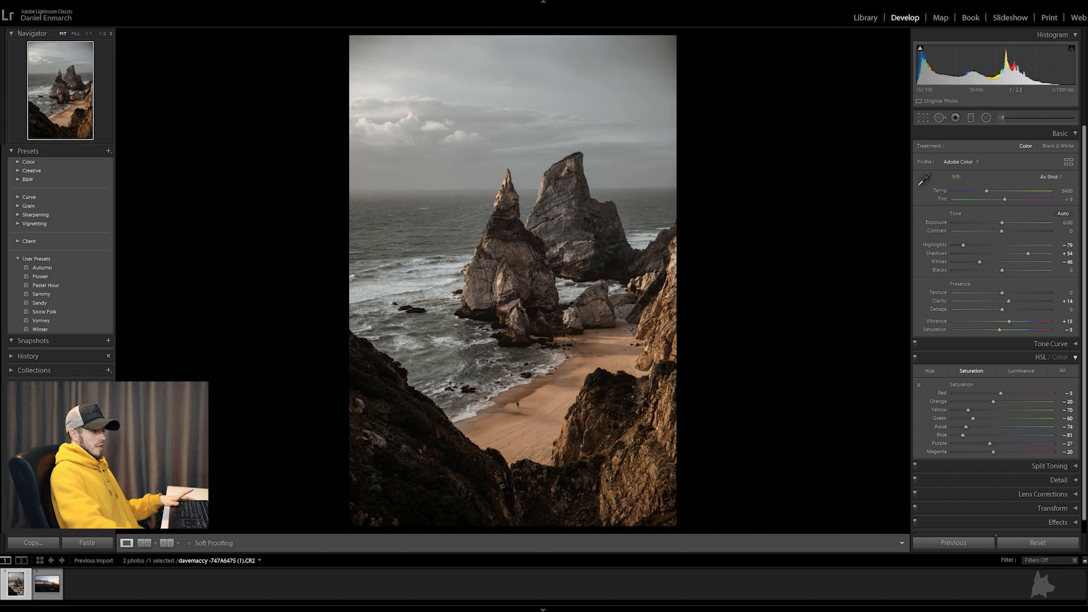
pyautogui.click(1075, 358)
# - Reset the split toning hue and saturation to 0 for both highlights and shadows
pyautogui.click(1050, 372)
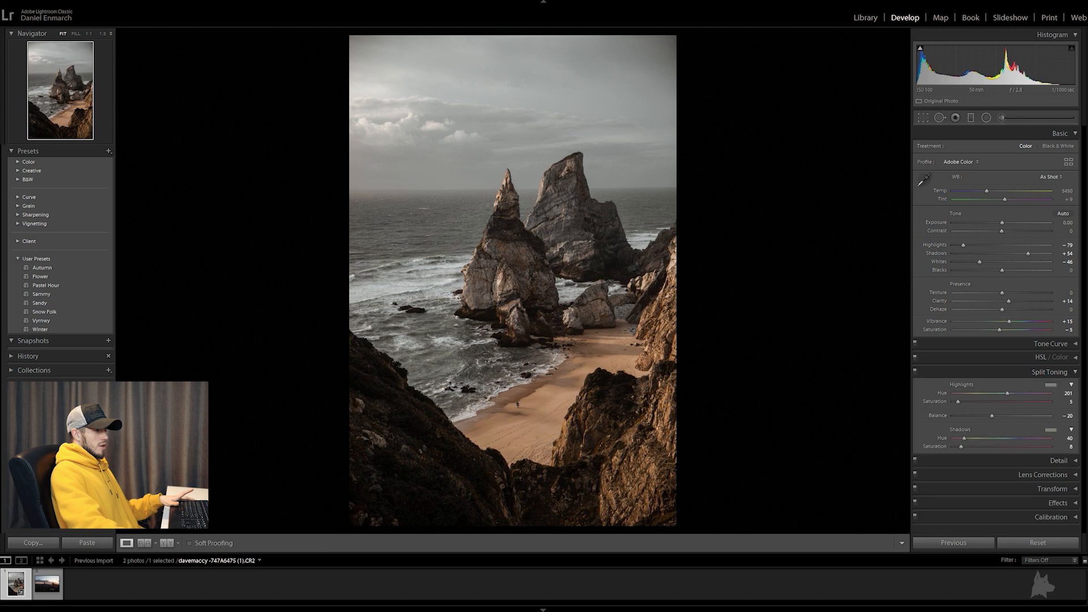
pyautogui.doubleClick(943, 393)
pyautogui.doubleClick(936, 401)
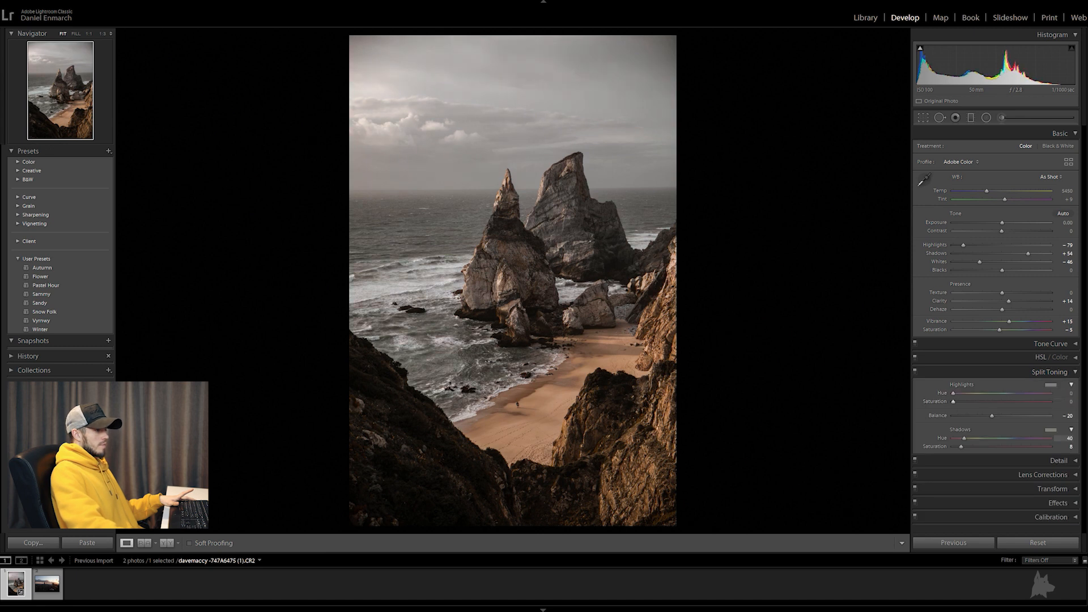
pyautogui.doubleClick(942, 438)
pyautogui.doubleClick(936, 447)
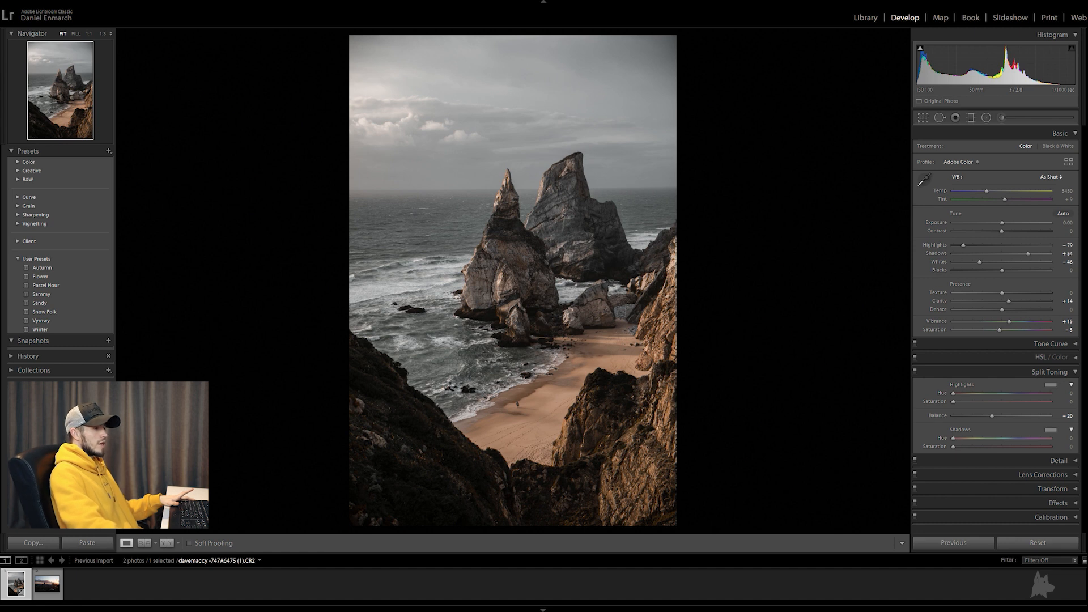
# - Warm the white balance temperature to 6208 and review the Calibration settings
pyautogui.moveTo(987, 191); pyautogui.dragTo(994, 191)
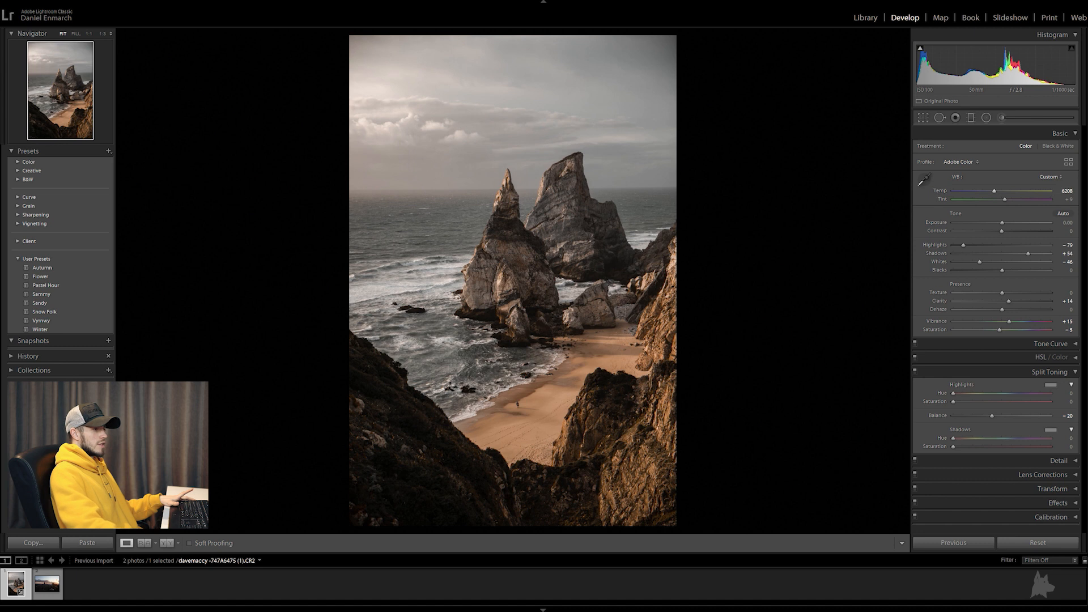
pyautogui.click(1050, 372)
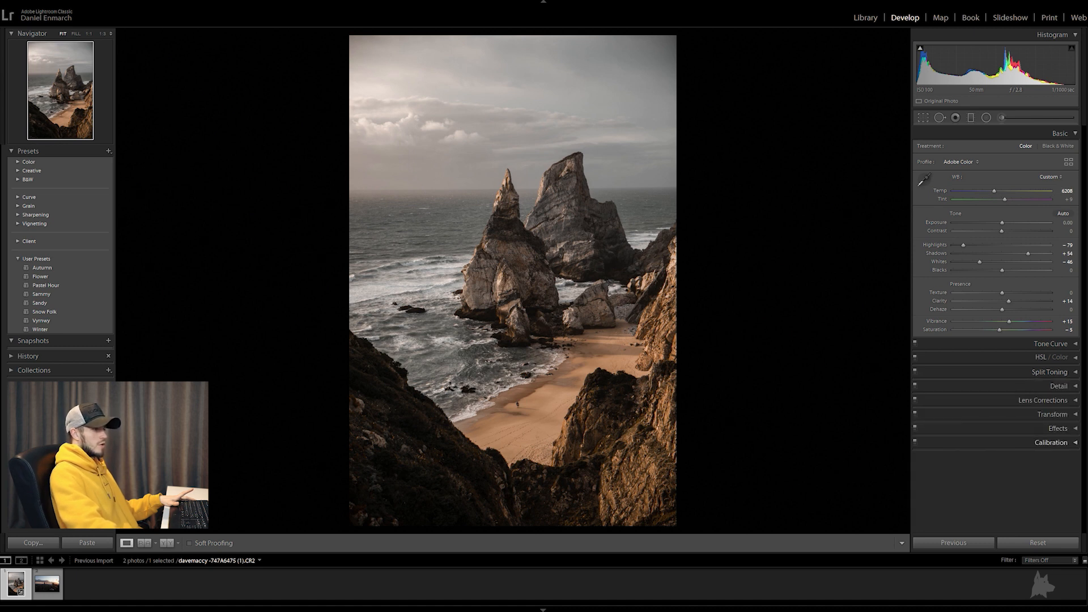
pyautogui.click(1051, 443)
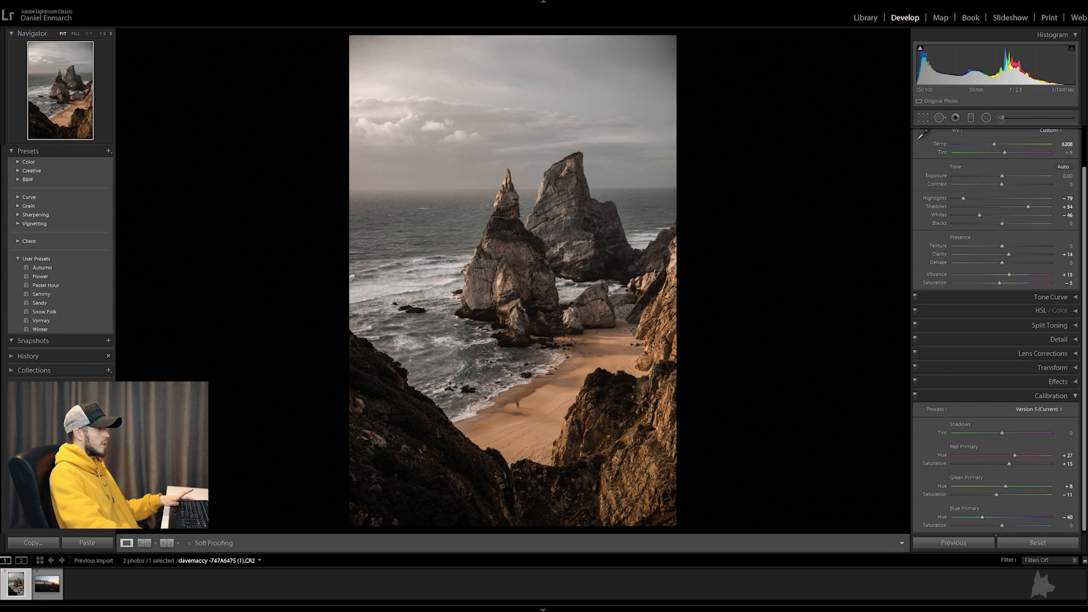
pyautogui.click(1053, 396)
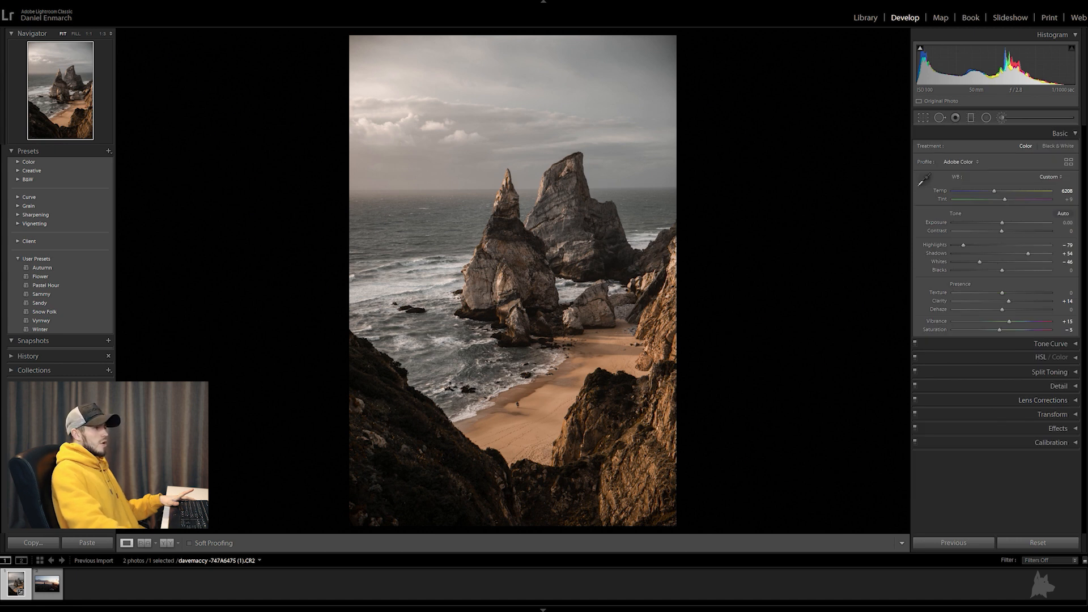
# - Activate the Adjustment Brush and compare the edited photo with its before version
pyautogui.click(987, 118)
pyautogui.press('k')
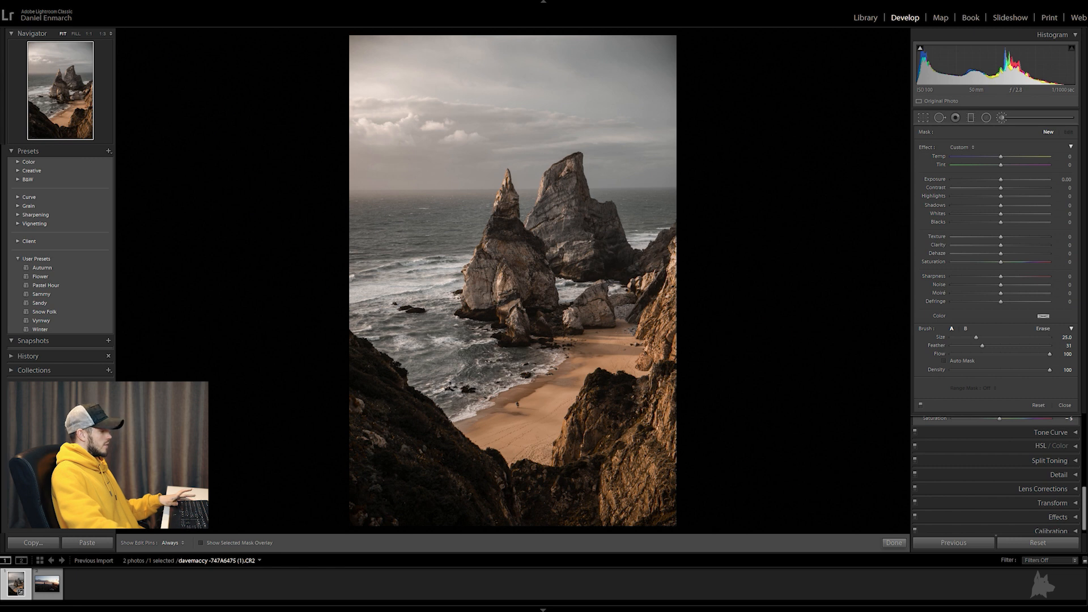
pyautogui.press('\\')
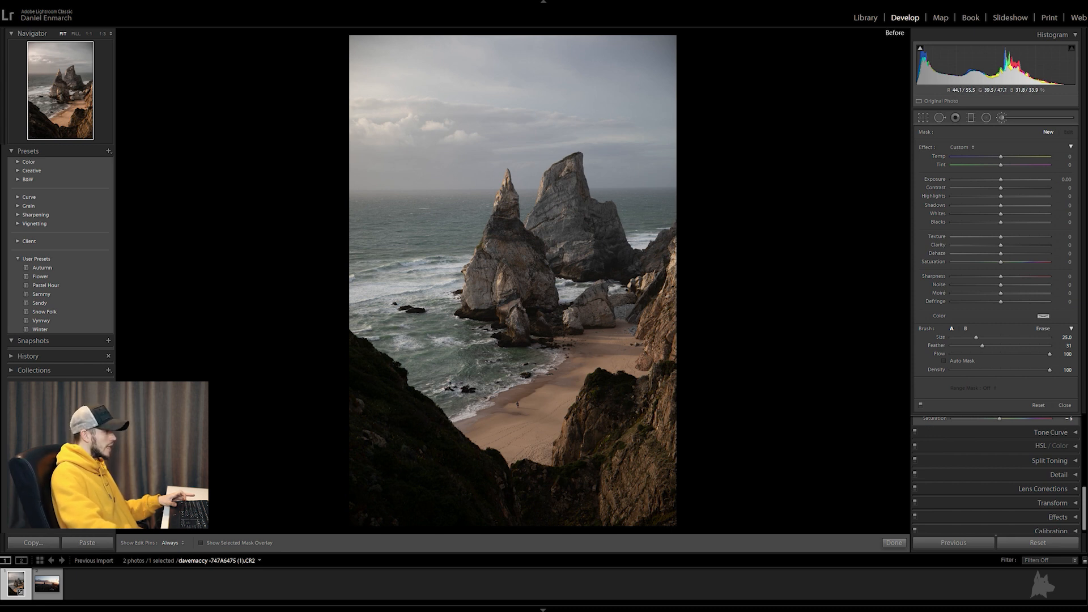
pyautogui.press('\\')
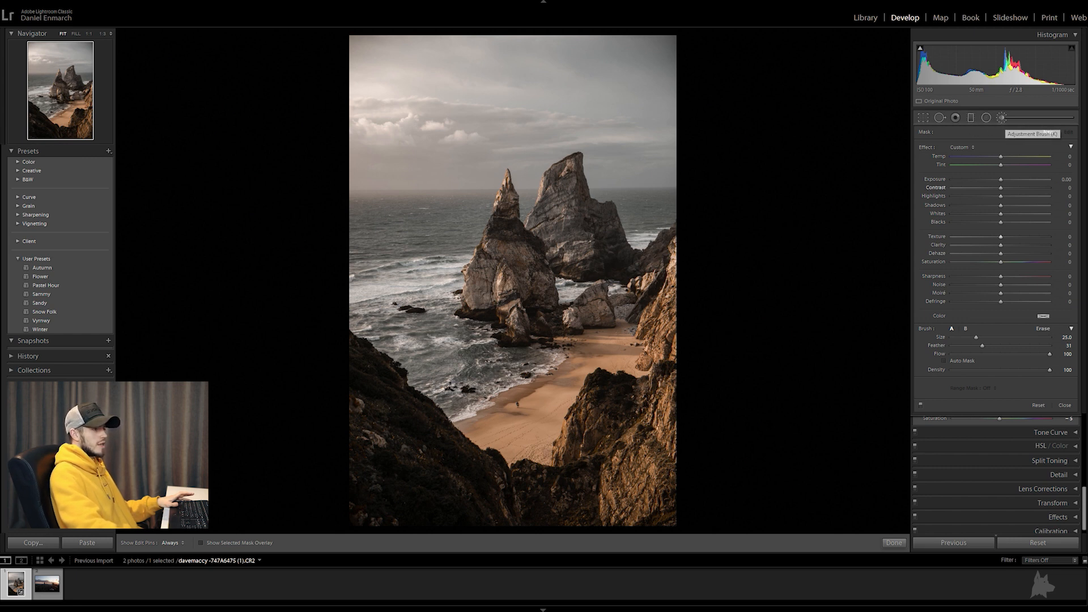
# - Set up the Adjustment Brush with Exposure −0.49, Size 17, Feather 45 and Flow 69
pyautogui.moveTo(1001, 179); pyautogui.dragTo(999, 179)
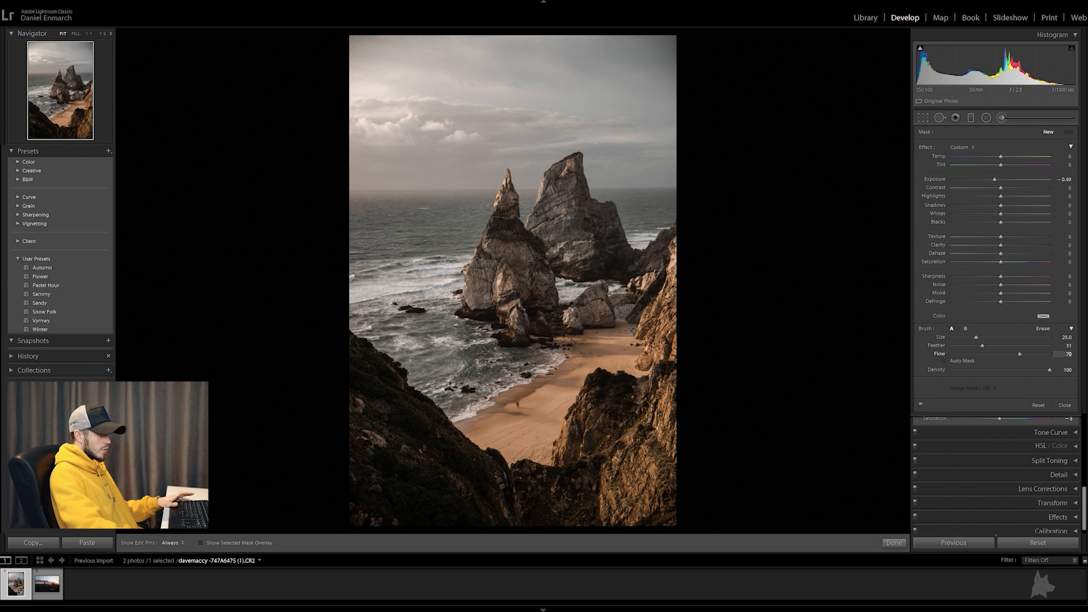
pyautogui.scroll(-1, 590, 480)
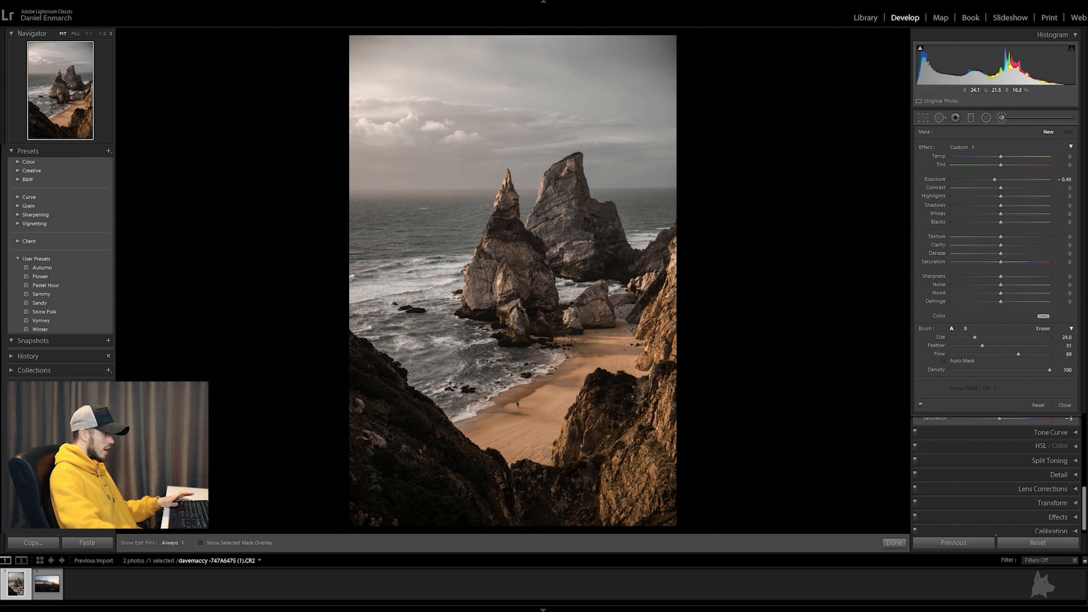
pyautogui.hotkey('shift', ']')
pyautogui.hotkey('shift', ']')
pyautogui.hotkey('shift', ']')
pyautogui.scroll(-2, 883, 343)
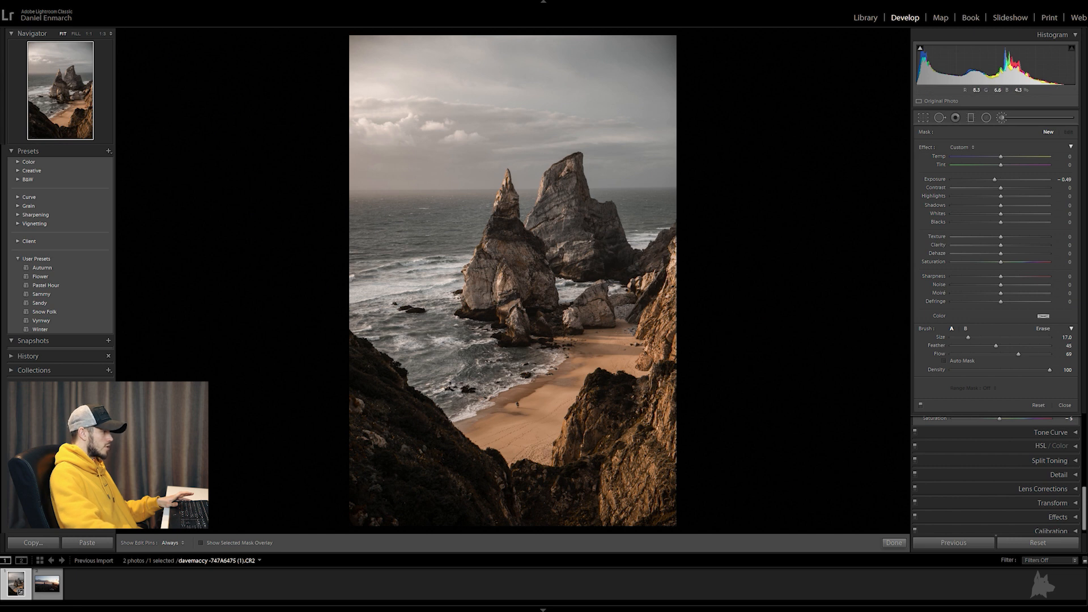
# - Paint the brush mask over the dark foreground cliff at the photo's lower left, hiding the edit pins and showing the mask overlay
pyautogui.press('h')
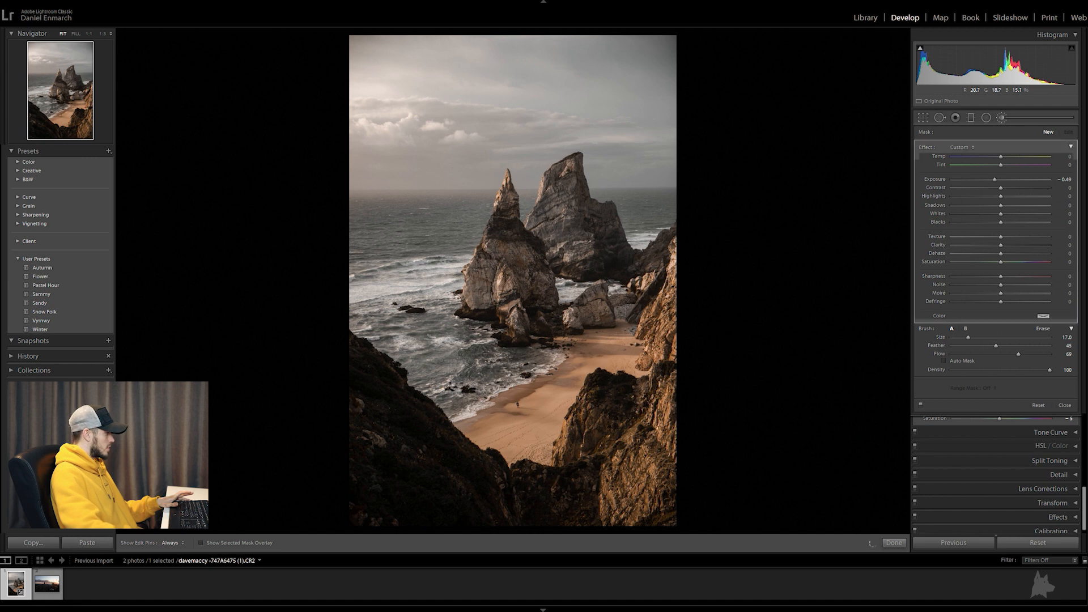
pyautogui.press('o')
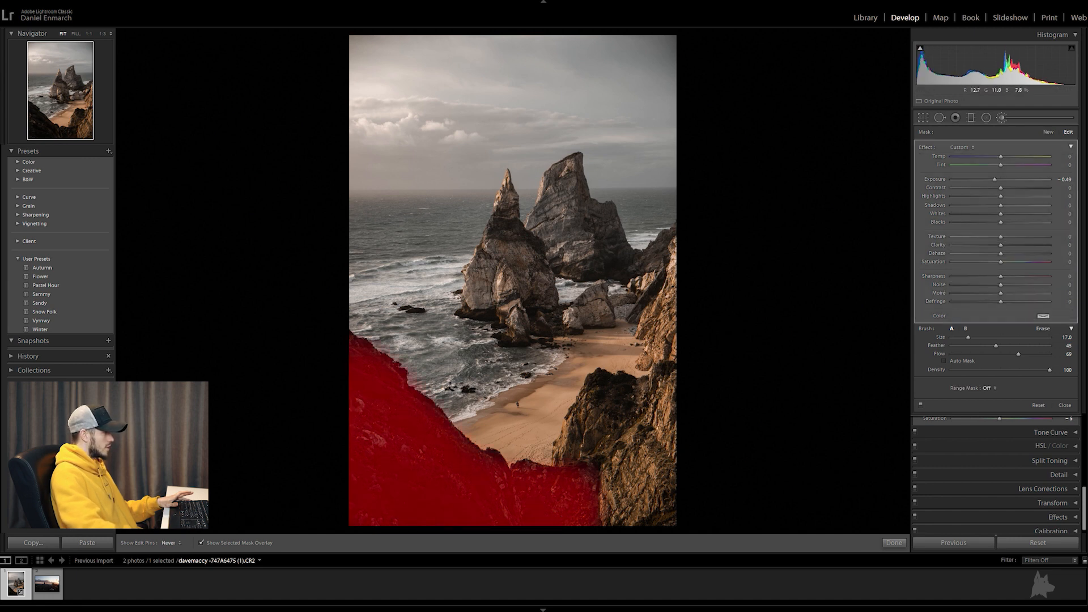
# - Reduce the brush size to 6 and extend the mask over the top of the rock beside the beach
pyautogui.press('h')
pyautogui.press('[')
pyautogui.press('[')
pyautogui.press('[')
pyautogui.press('[')
pyautogui.press('[')
pyautogui.press('h')
pyautogui.press('[')
pyautogui.press('[')
pyautogui.press('[')
pyautogui.press('[')
pyautogui.press('[')
pyautogui.press('[')
pyautogui.moveTo(621, 407); pyautogui.dragTo(602, 385)
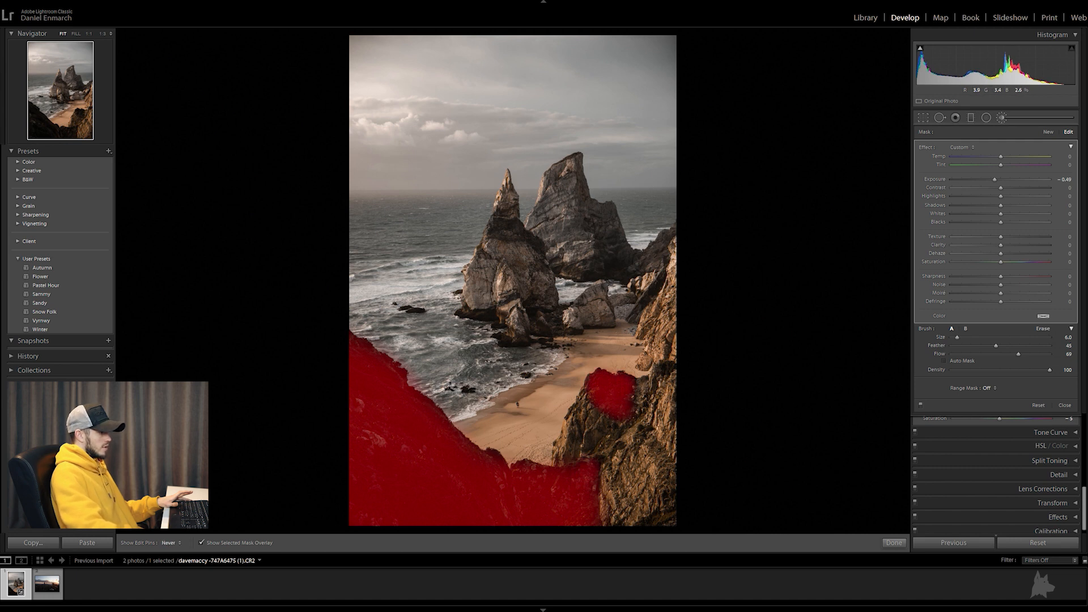
pyautogui.press('h')
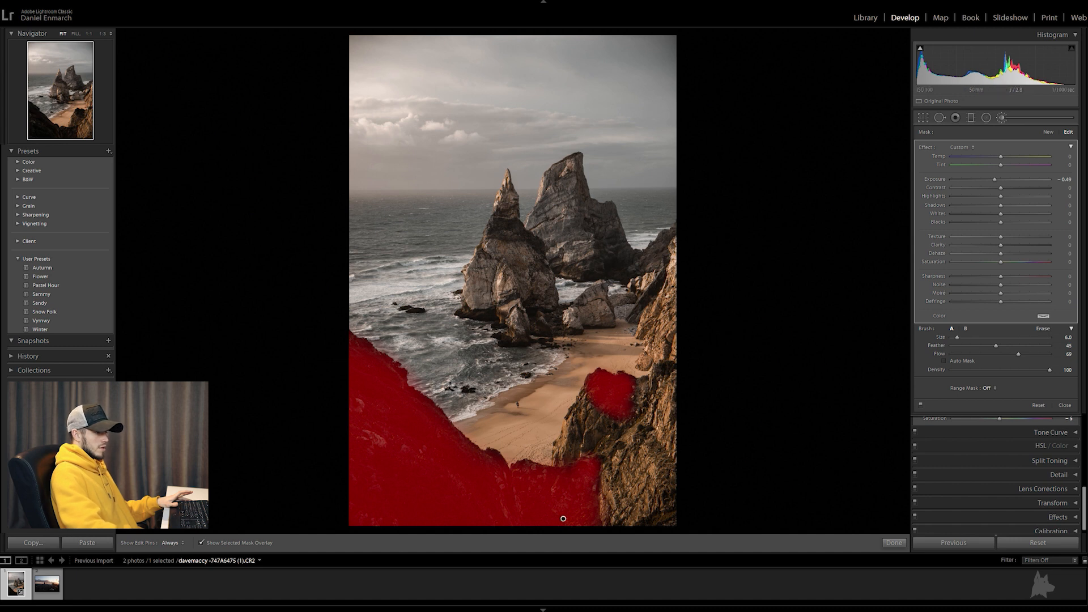
# - Lower the brush Flow to 41 and Size to 5, brush more of the right-hand rocks, and hide the mask overlay
pyautogui.moveTo(1019, 355); pyautogui.dragTo(991, 354)
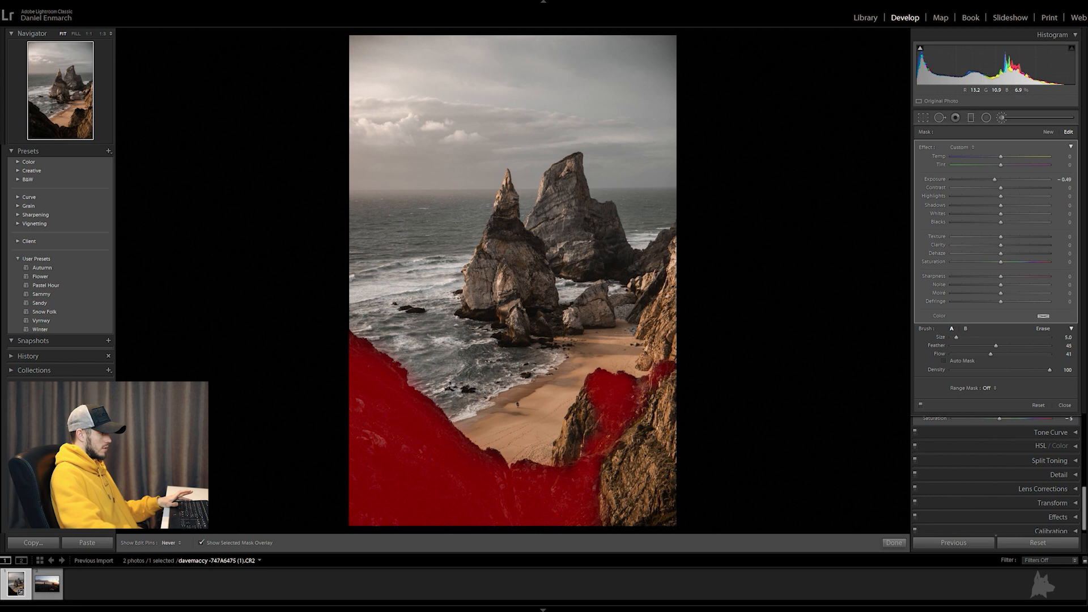
pyautogui.press('h')
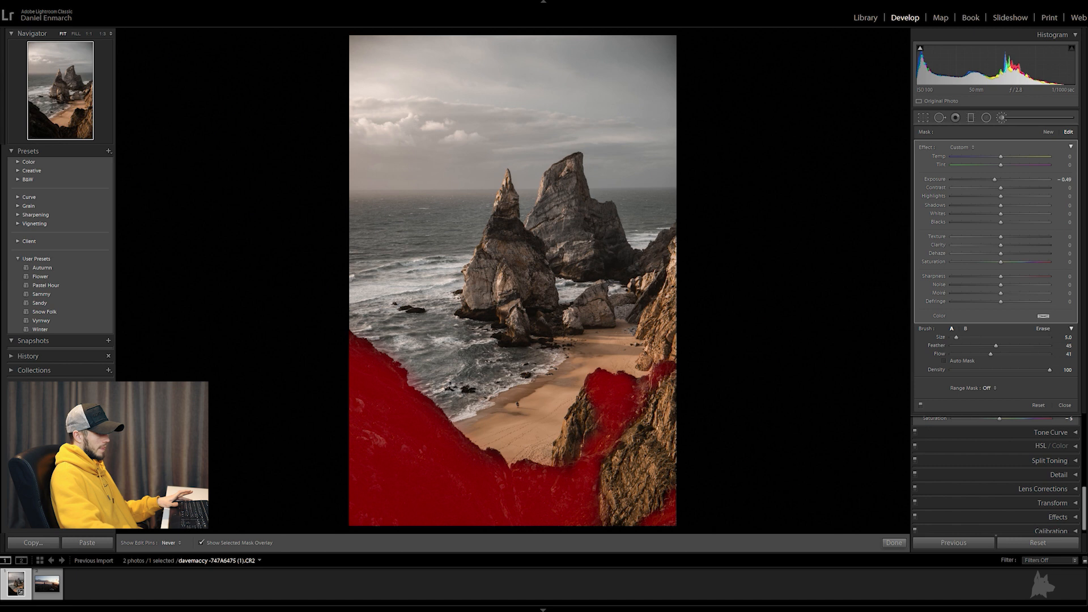
pyautogui.press('h')
pyautogui.press('o')
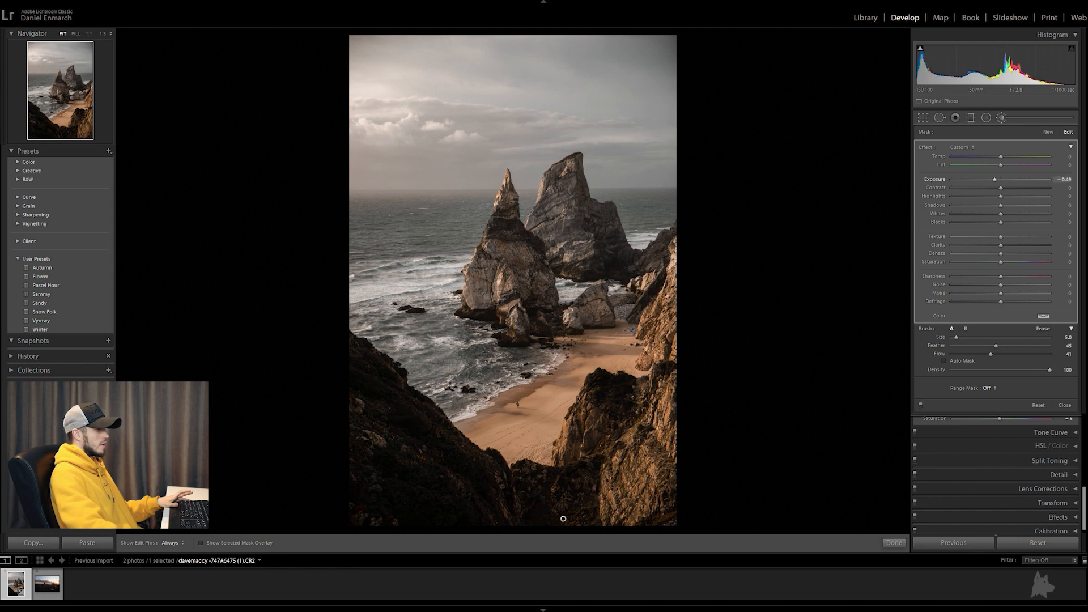
# - Darken the foreground mask to Exposure −0.78 and turn off the shadow clipping preview
pyautogui.moveTo(994, 180); pyautogui.dragTo(992, 179)
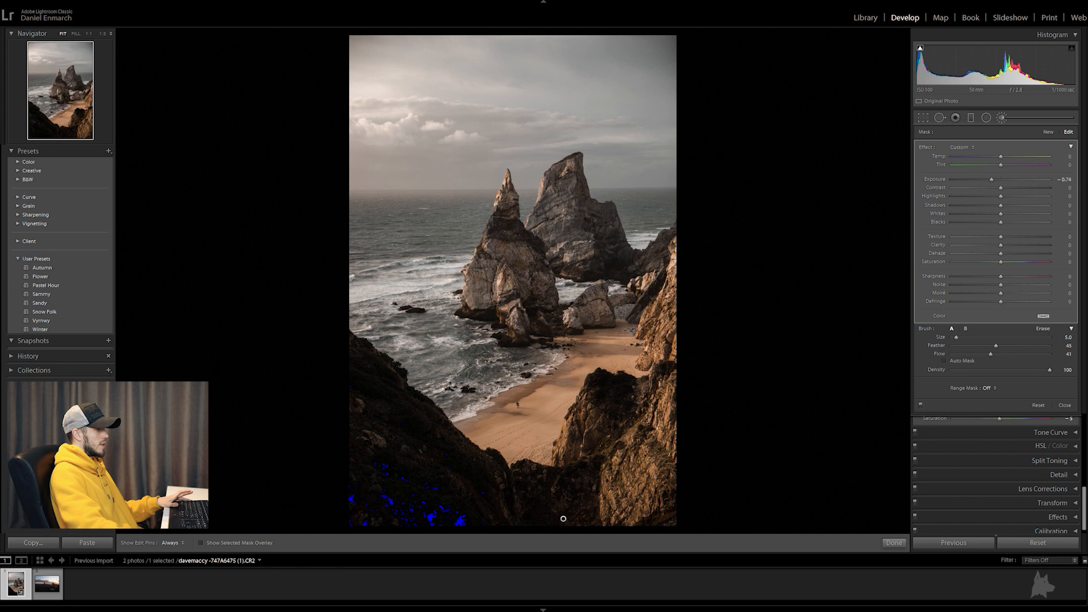
pyautogui.click(920, 48)
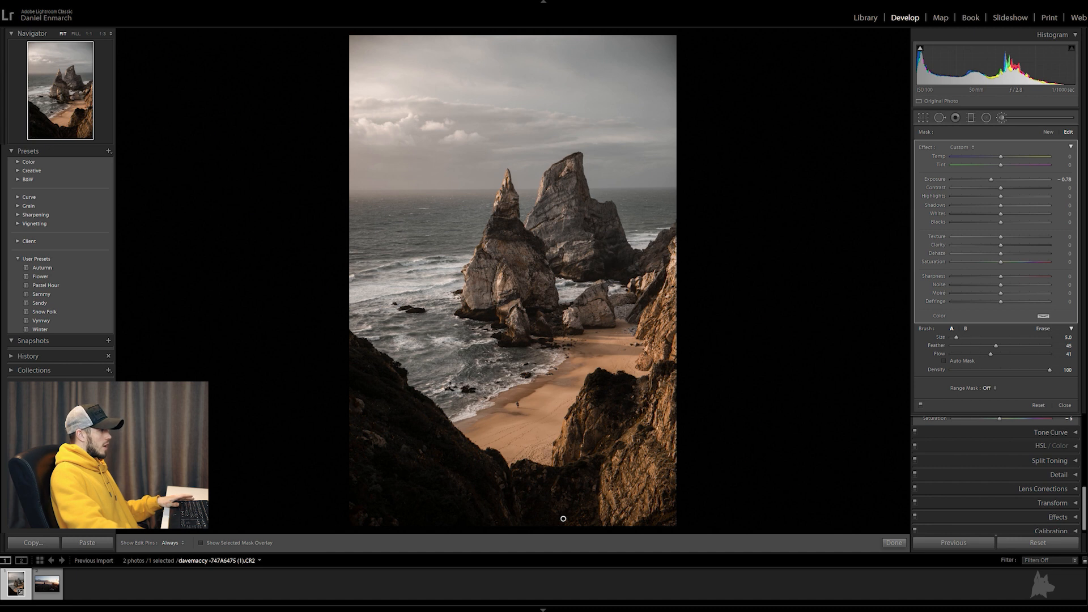
# - Close the brush adjustment and compare the coast photo with its unedited version
pyautogui.click(1001, 118)
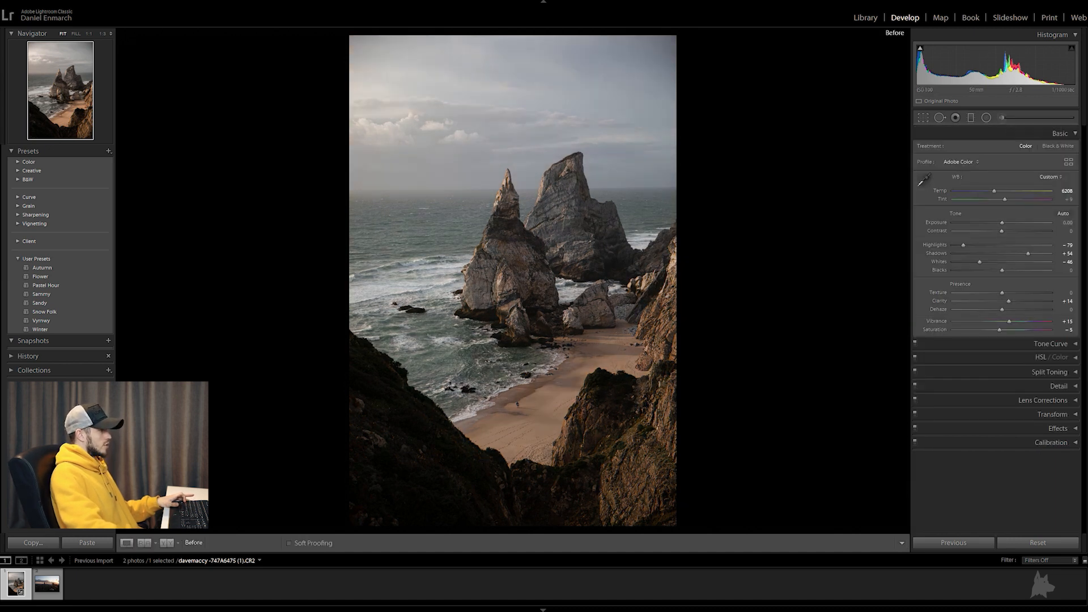
pyautogui.press('\\')
pyautogui.press('\\')
pyautogui.press('\\')
pyautogui.press('\\')
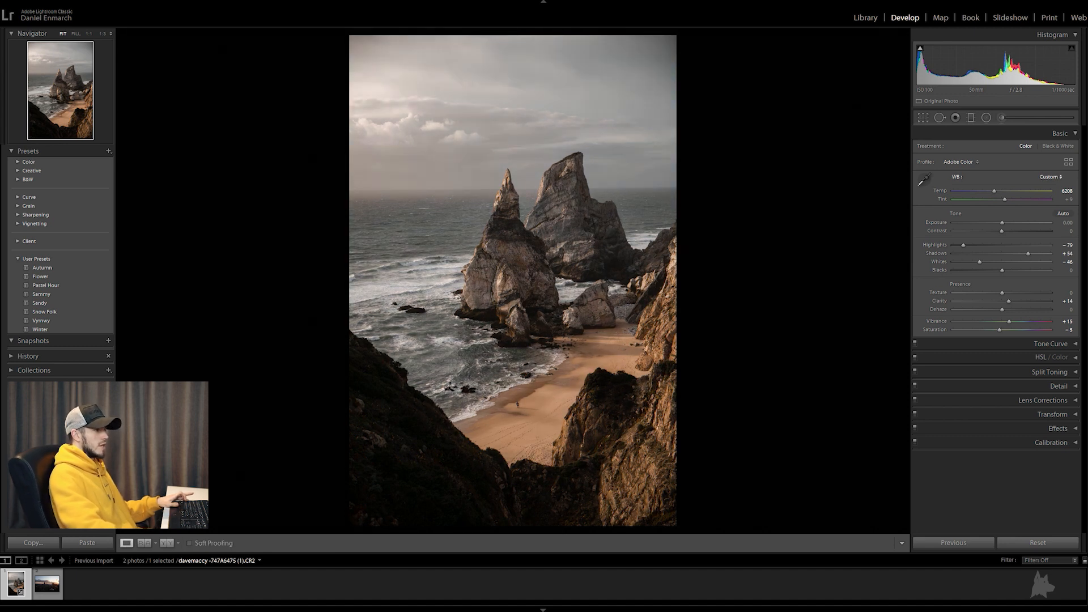
# - Warm the coast photo's white balance to Temp 6661 and raise Whites to −19
pyautogui.moveTo(994, 192); pyautogui.dragTo(999, 191)
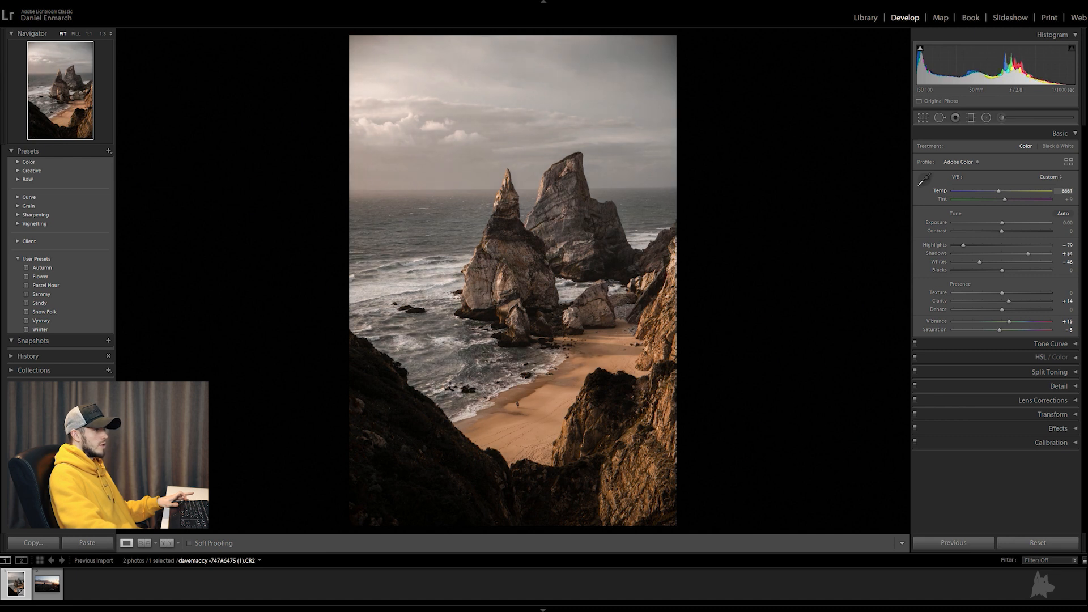
pyautogui.press('=')
pyautogui.press('=')
pyautogui.press('=')
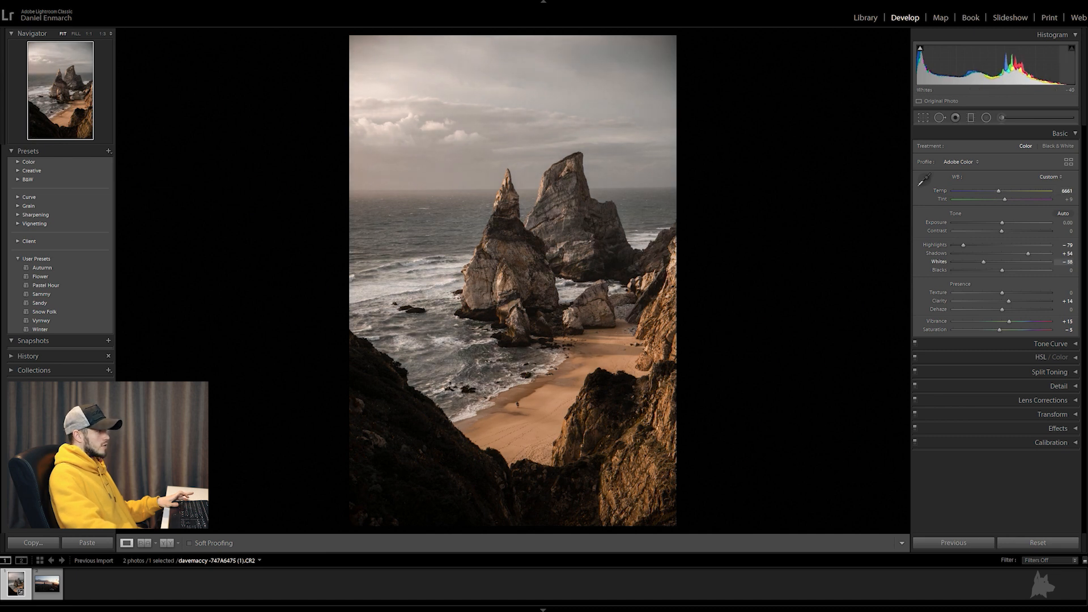
pyautogui.press('=')
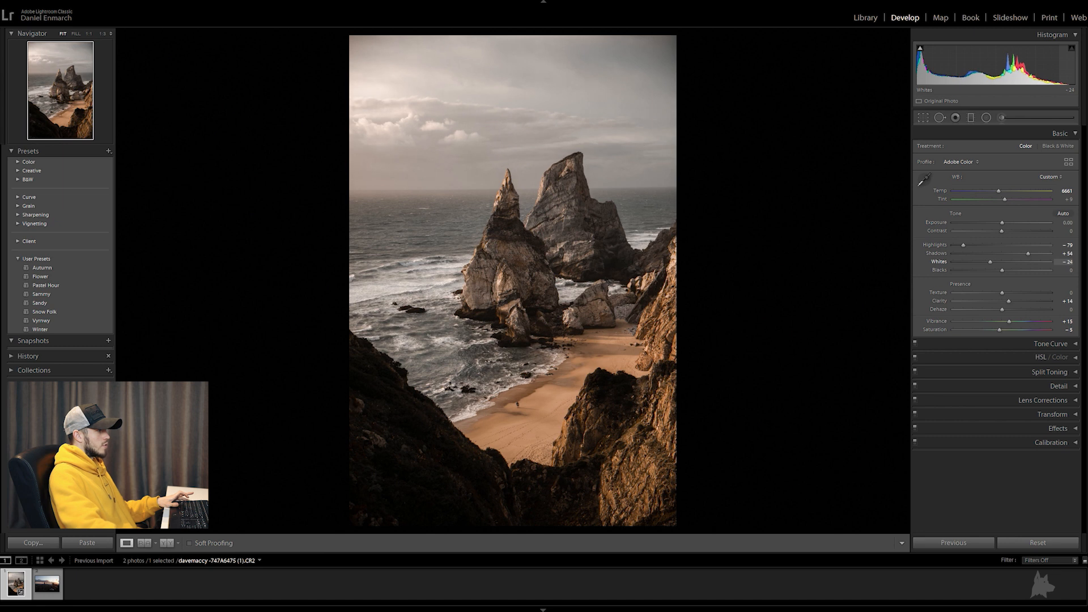
pyautogui.press('=')
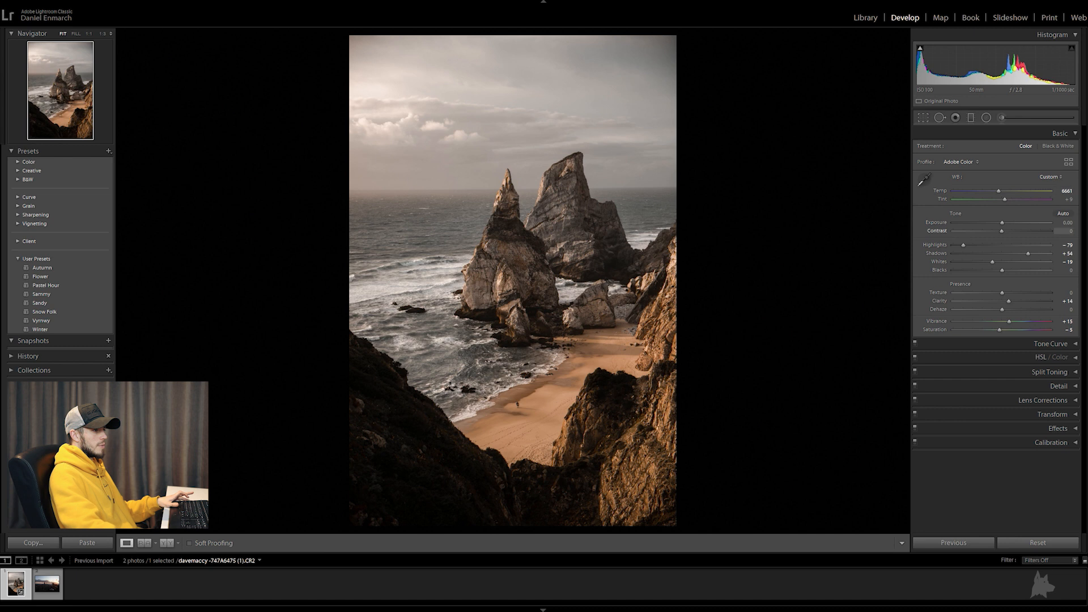
# - Compare the warmed, brightened coast photo with the original again
pyautogui.press('\\')
pyautogui.press('\\')
pyautogui.press('\\')
pyautogui.press('\\')
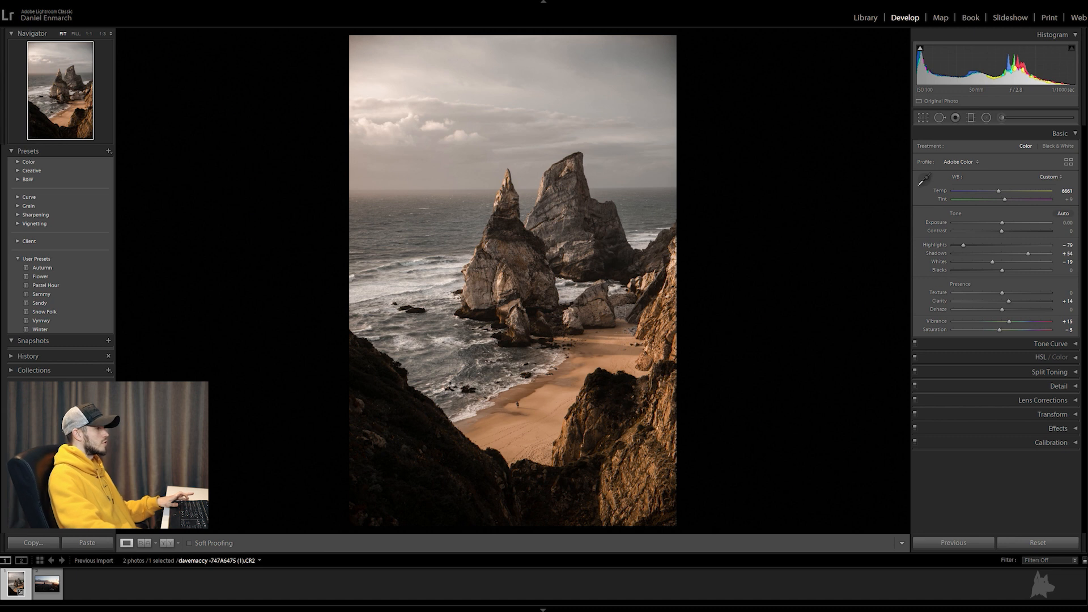
# - Lift the black point of the RGB tone curve slightly to fade the darkest shadows
pyautogui.click(1051, 344)
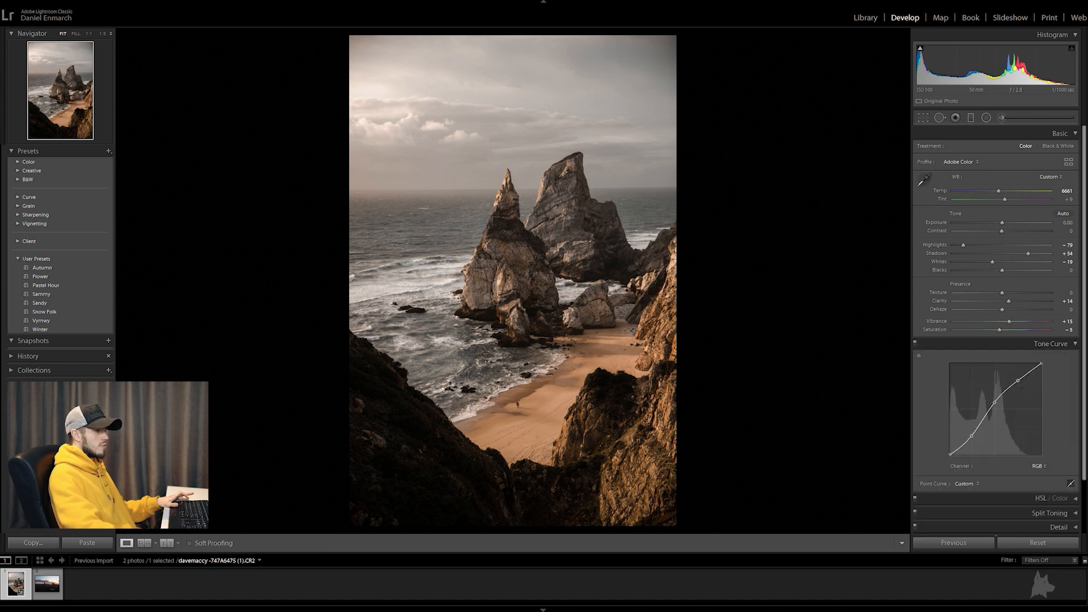
pyautogui.moveTo(951, 455); pyautogui.dragTo(950, 452)
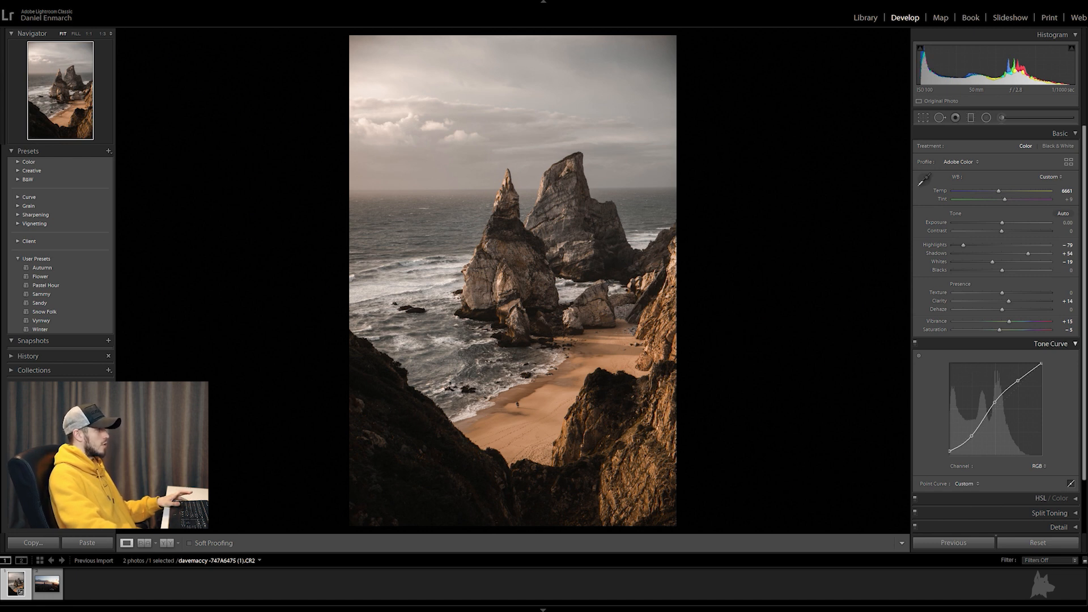
pyautogui.click(1051, 344)
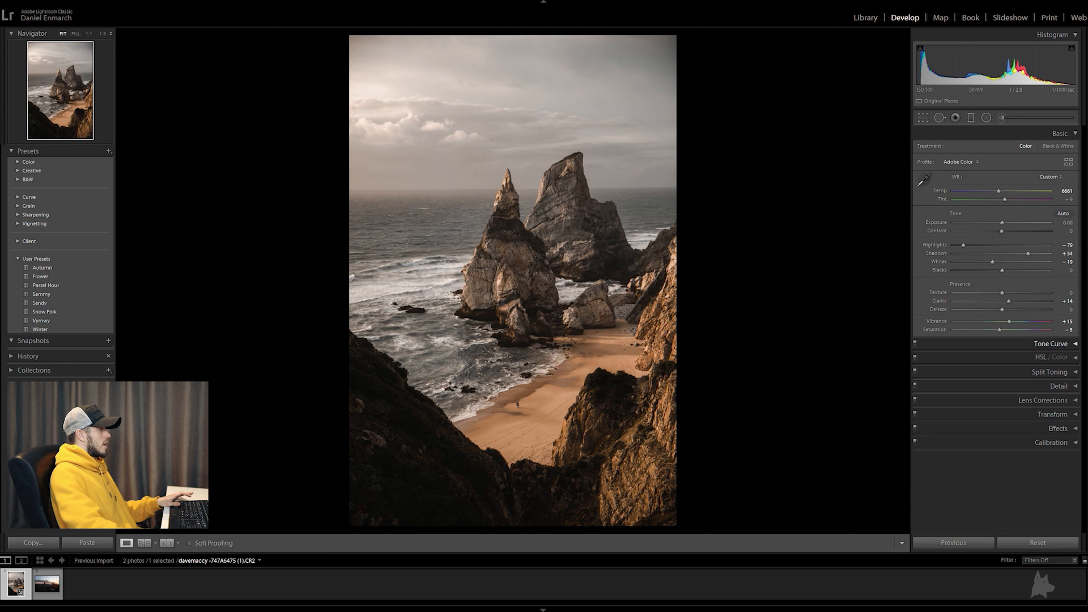
# - Switch to the city skyline photo and apply the Pastel Hour user preset
pyautogui.press('Right')
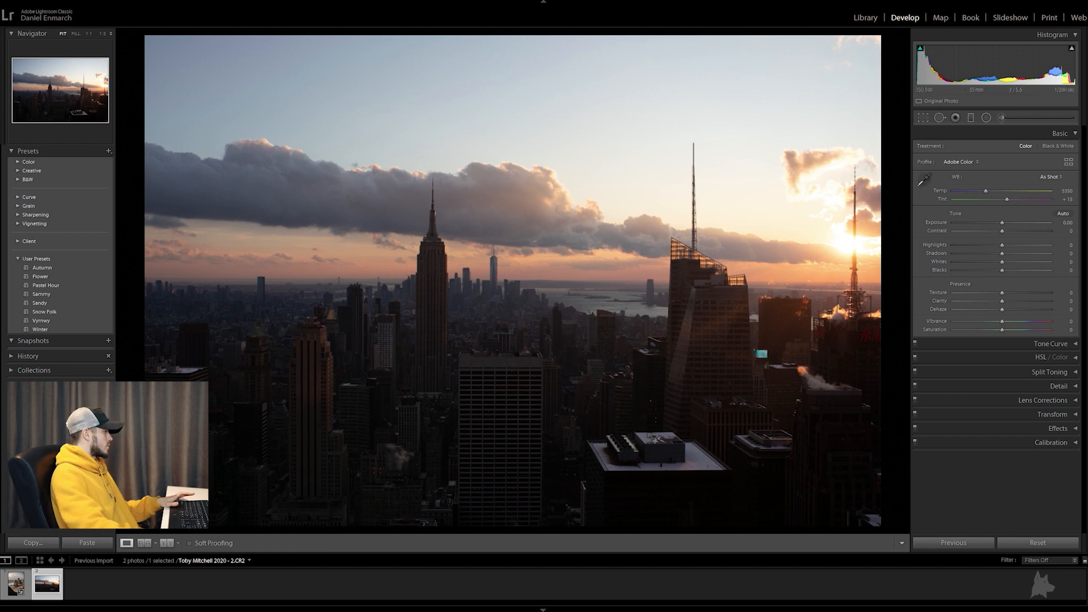
pyautogui.click(45, 285)
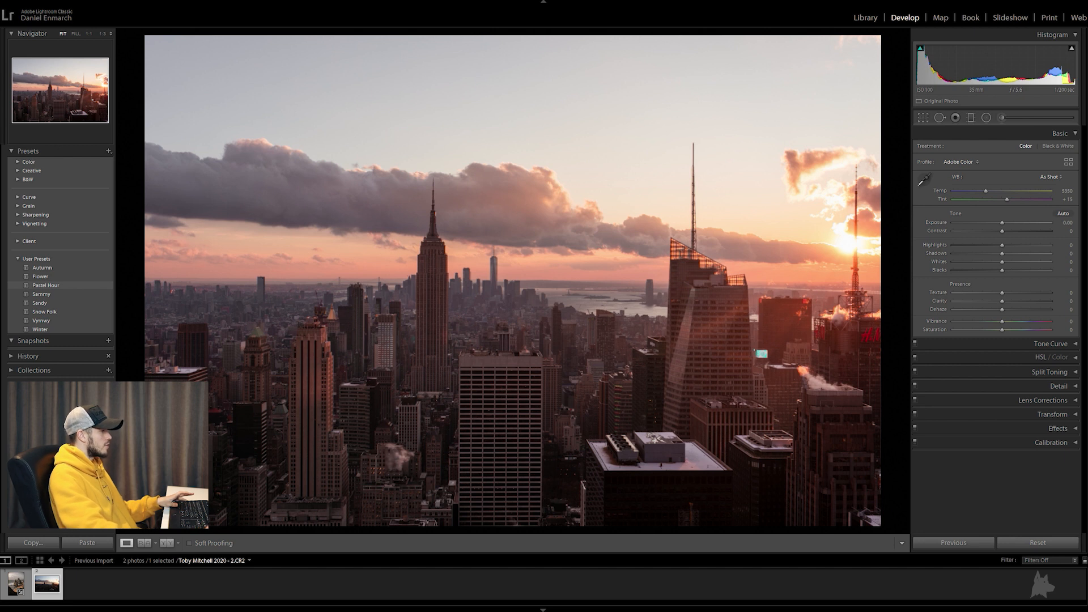
pyautogui.click(46, 285)
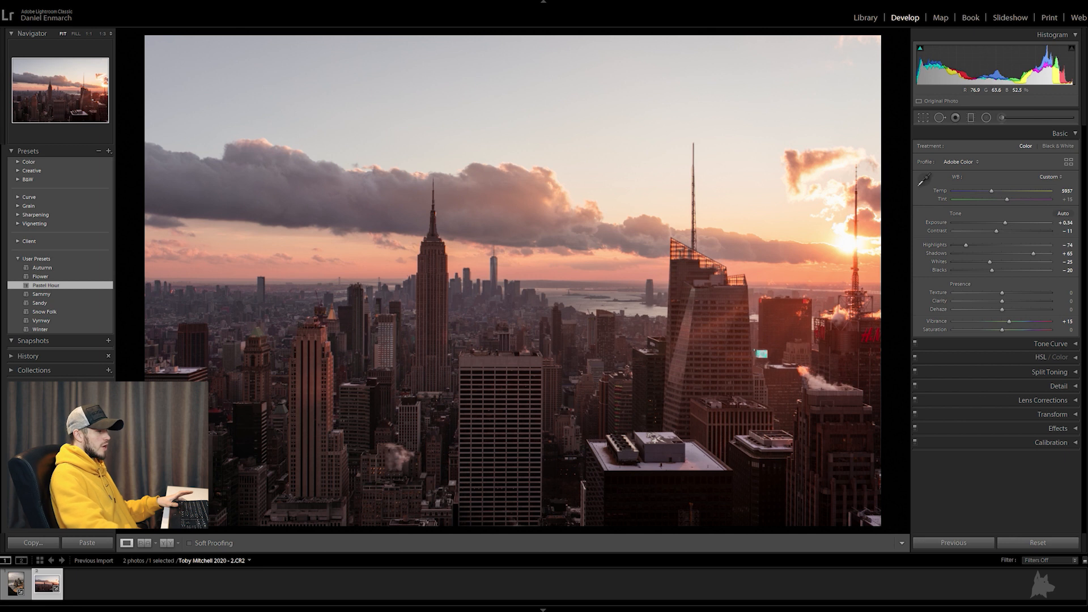
# - Add a slightly tilted graduated filter with Exposure −0.40 over the buildings below the horizon, adjust its position, and check its coverage with the mask overlay
pyautogui.press('m')
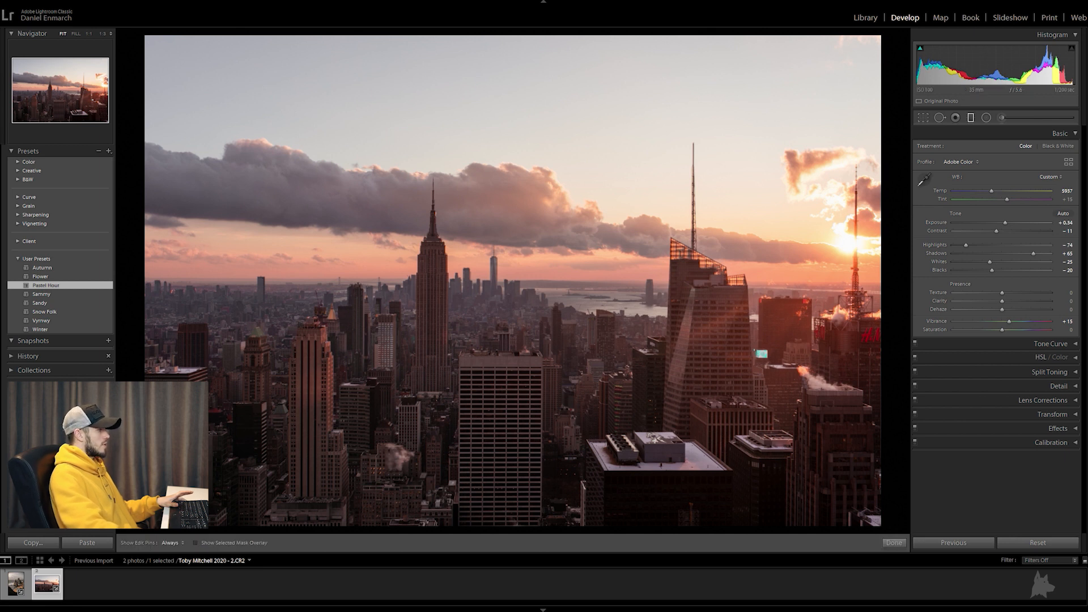
pyautogui.moveTo(410, 440); pyautogui.dragTo(425, 320)
pyautogui.moveTo(418, 380); pyautogui.dragTo(424, 323)
pyautogui.moveTo(624, 350); pyautogui.dragTo(624, 341)
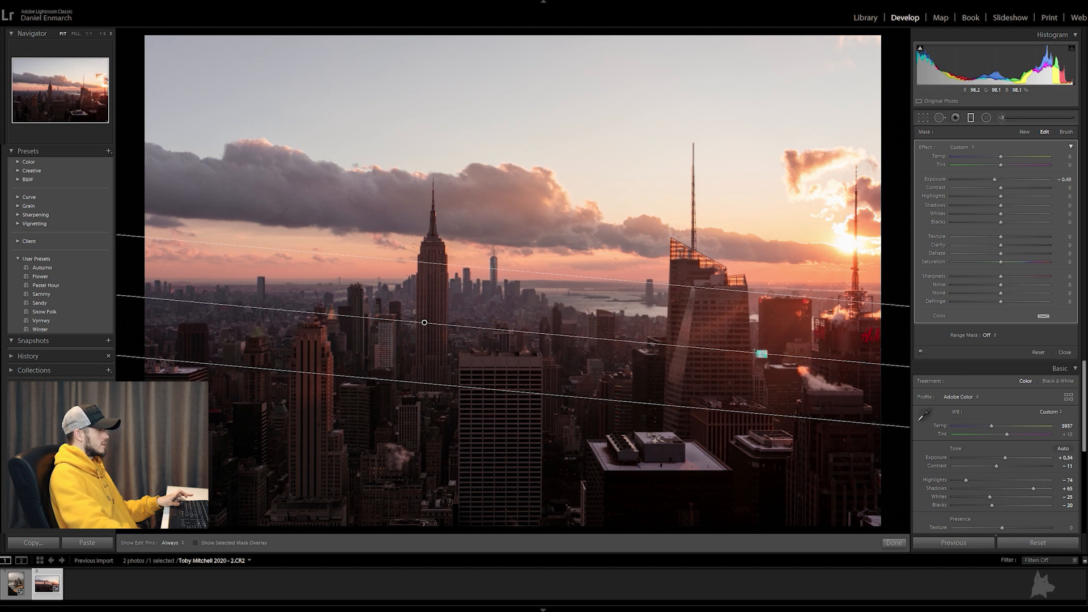
pyautogui.moveTo(425, 322); pyautogui.dragTo(423, 325)
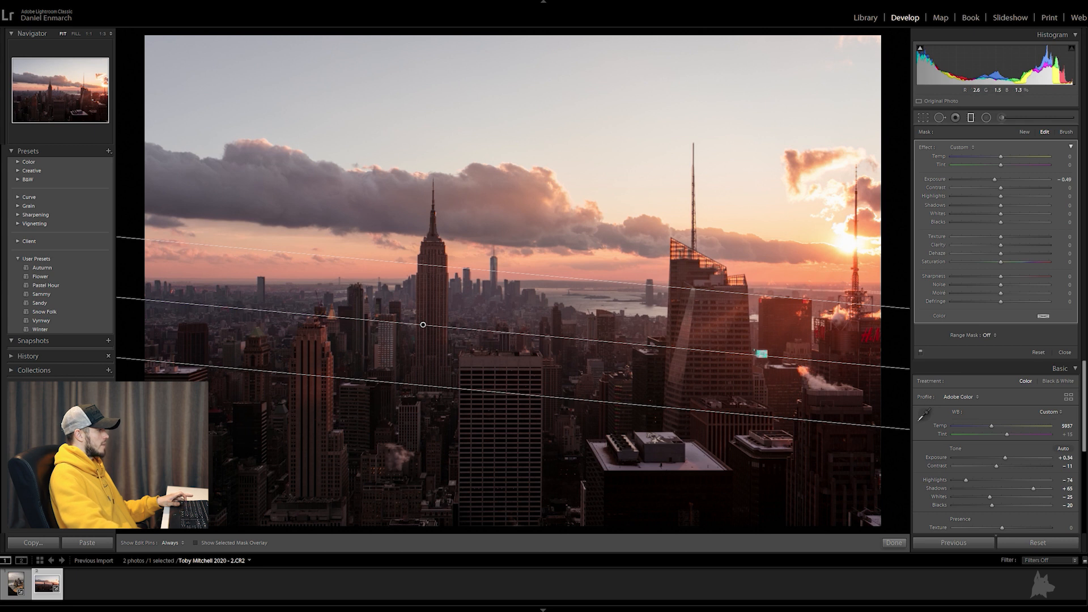
pyautogui.moveTo(424, 324); pyautogui.dragTo(424, 330)
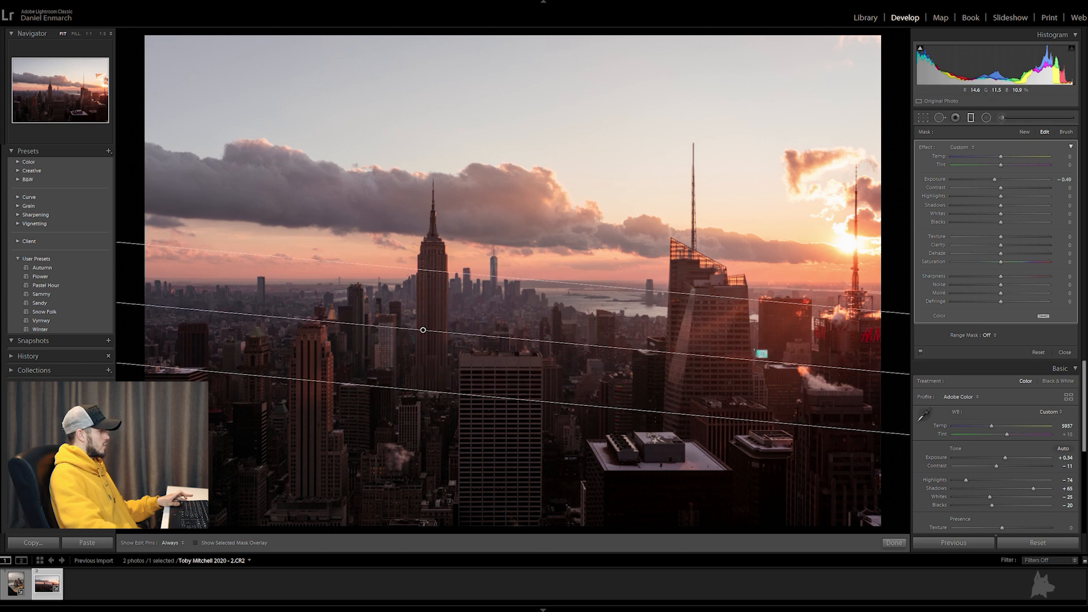
pyautogui.press('o')
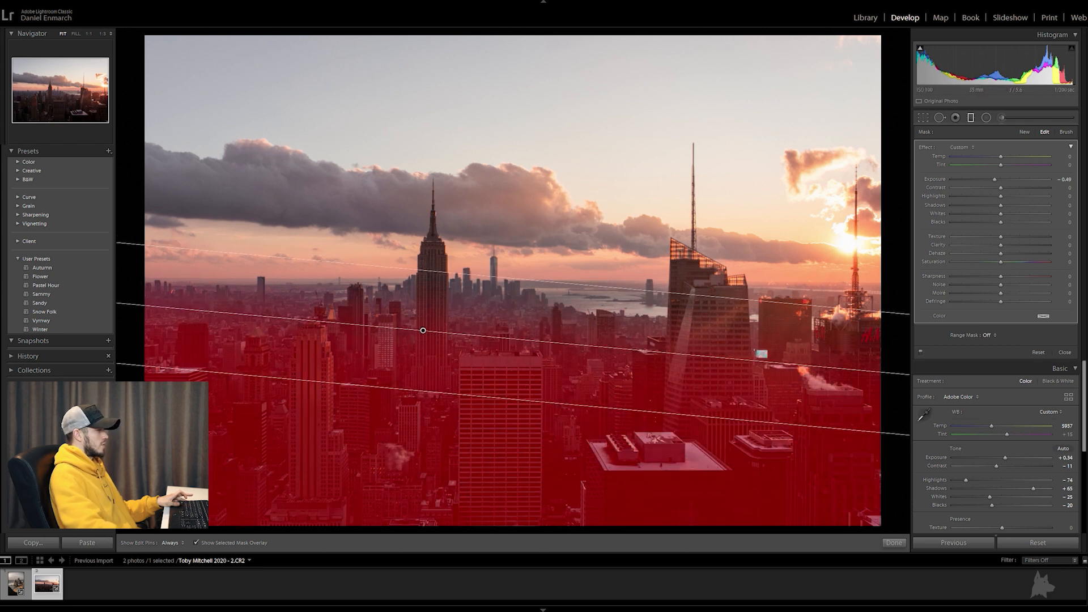
pyautogui.press('o')
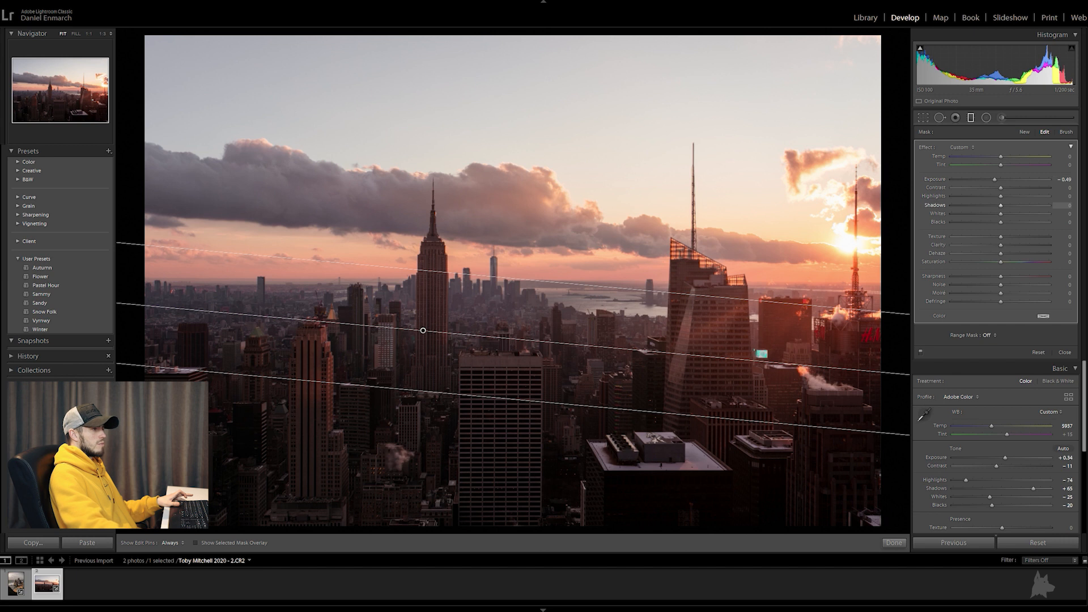
# - Refine the graduated filter with Shadows at −5, slightly raised Blacks and a touch less Exposure, and finish it
pyautogui.moveTo(1001, 205); pyautogui.dragTo(998, 205)
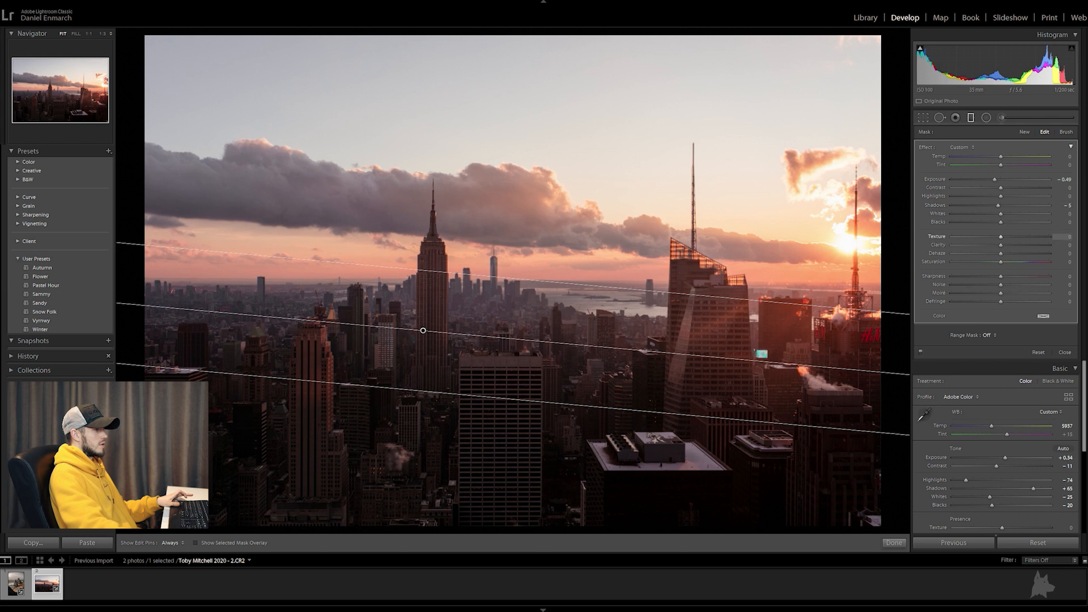
pyautogui.moveTo(1002, 223); pyautogui.dragTo(1004, 222)
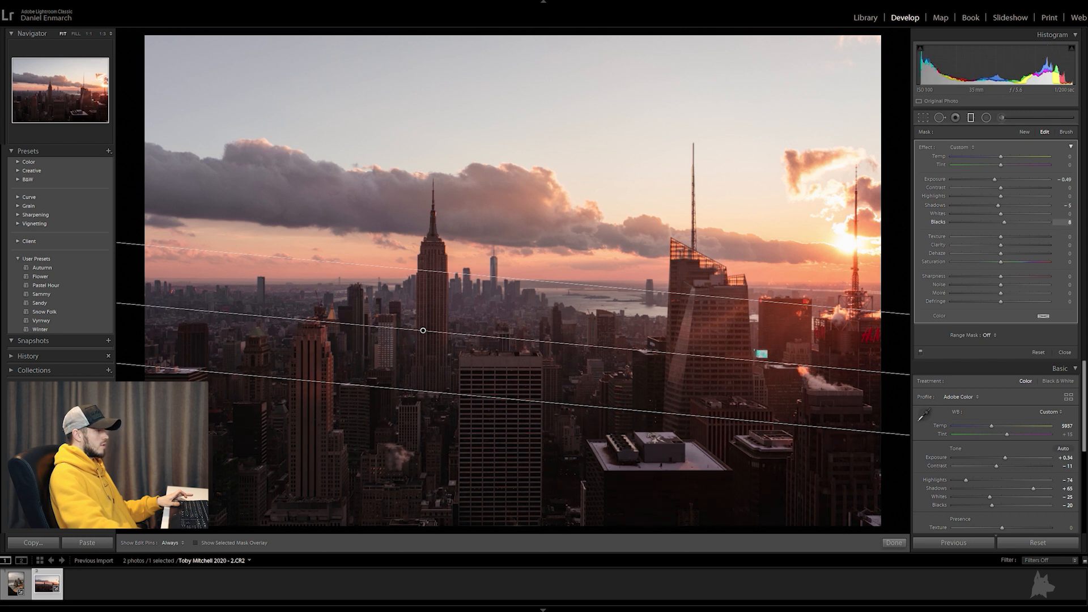
pyautogui.moveTo(995, 180); pyautogui.dragTo(993, 180)
pyautogui.click(894, 542)
# - Compare the skyline photo before and after the preset and graduated filter
pyautogui.press('\\')
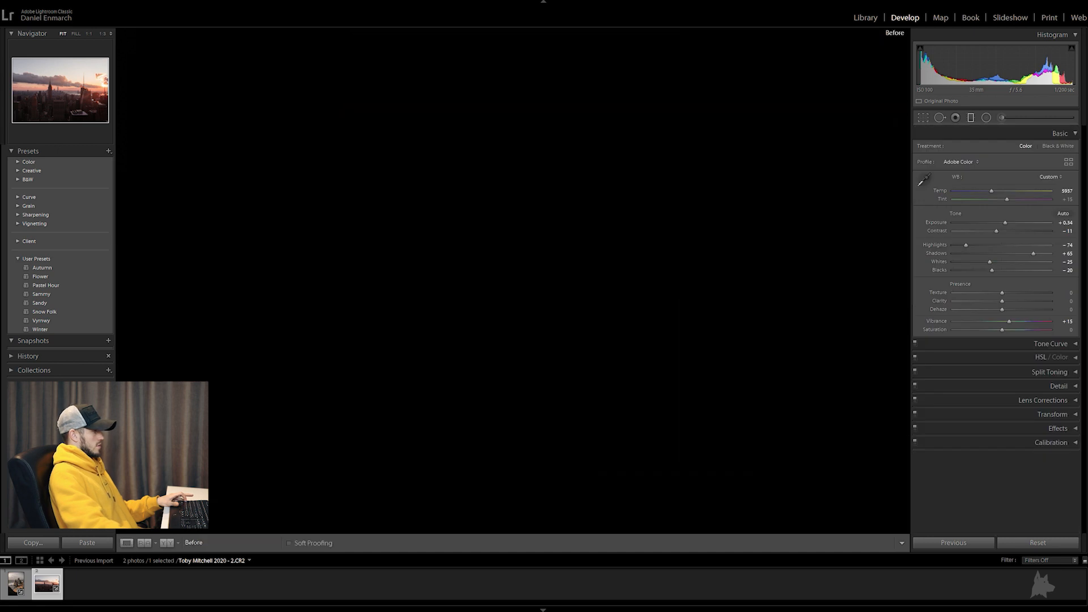
pyautogui.press('\\')
pyautogui.press('\\')
pyautogui.press('\\')
pyautogui.press('\\')
pyautogui.press('\\')
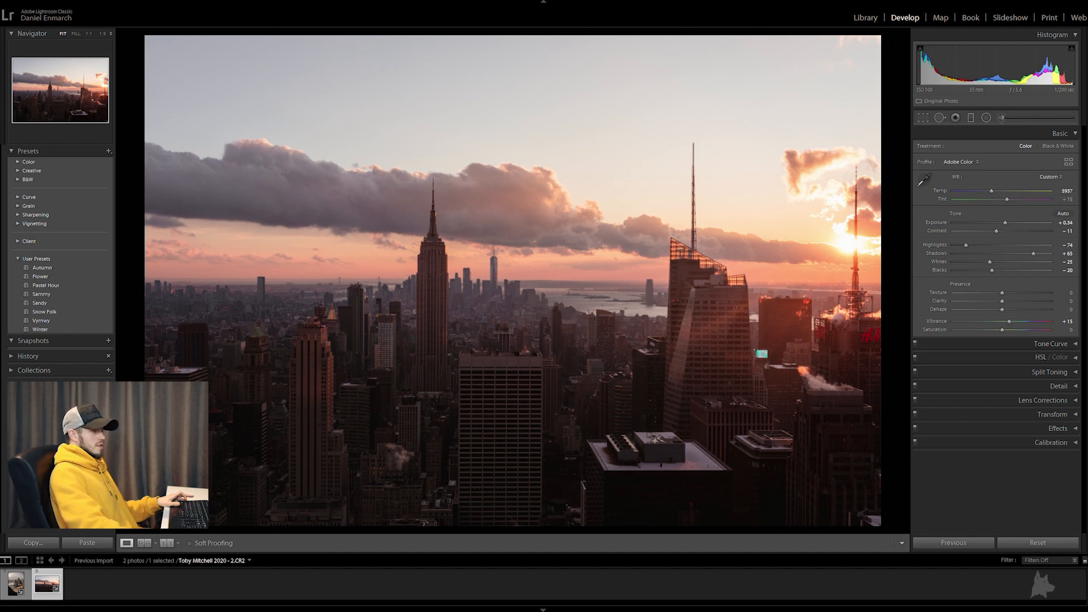
# - Pull down the midtones of the RGB tone curve, fine-tune its highlight point, and warm the white balance to Temp 6344
pyautogui.click(1052, 345)
pyautogui.moveTo(996, 406); pyautogui.dragTo(997, 411)
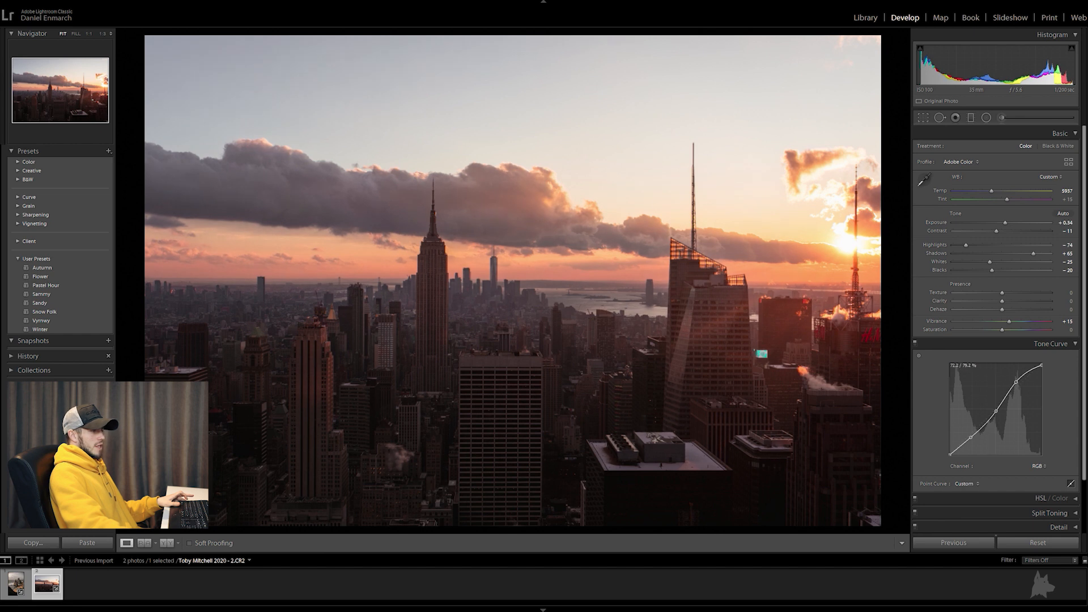
pyautogui.moveTo(1016, 383); pyautogui.dragTo(1018, 380)
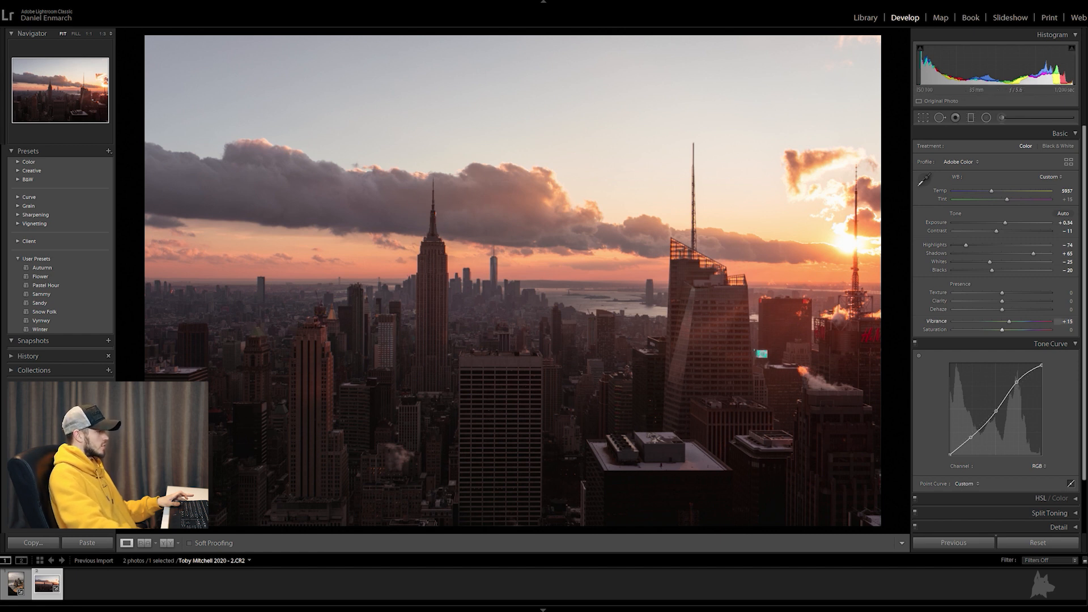
pyautogui.click(1052, 344)
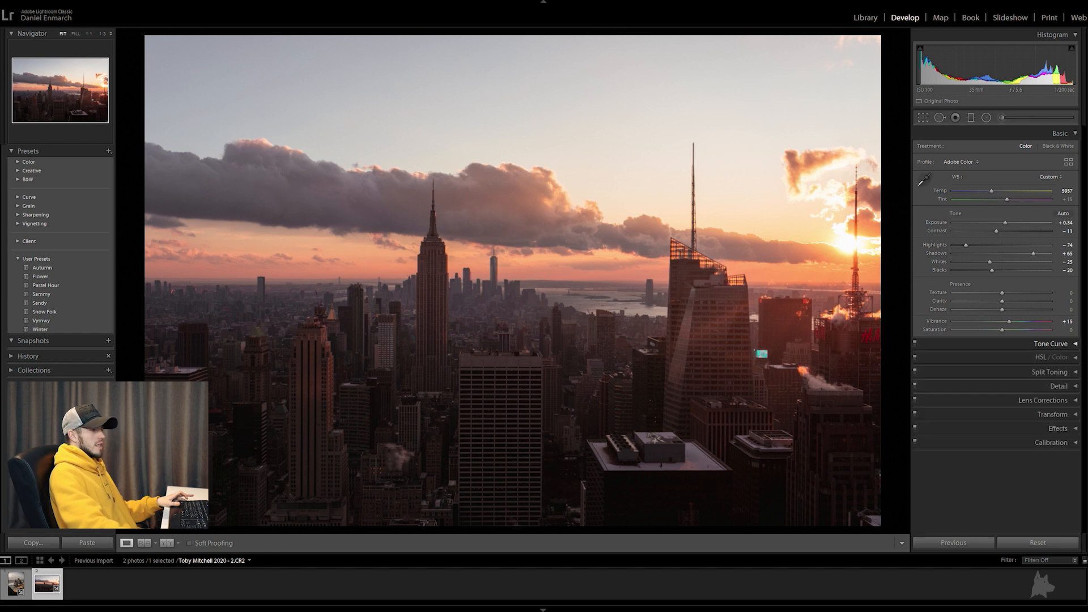
pyautogui.moveTo(993, 191); pyautogui.dragTo(996, 191)
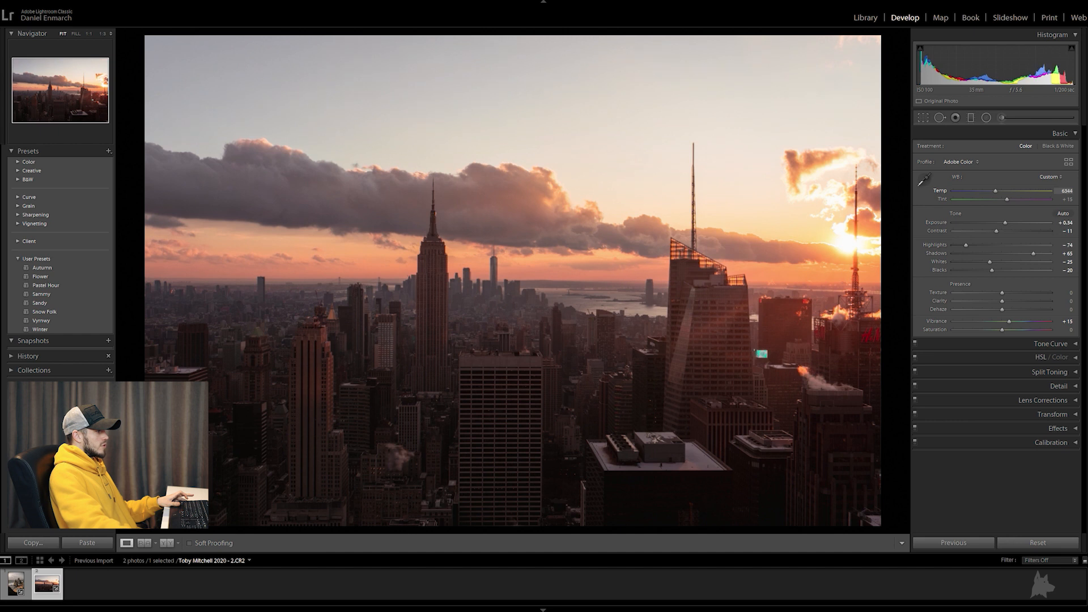
# - Split tone the skyline with Highlights Hue 11 and Saturation 8, plus a faint blue tint in the shadows
pyautogui.click(1050, 372)
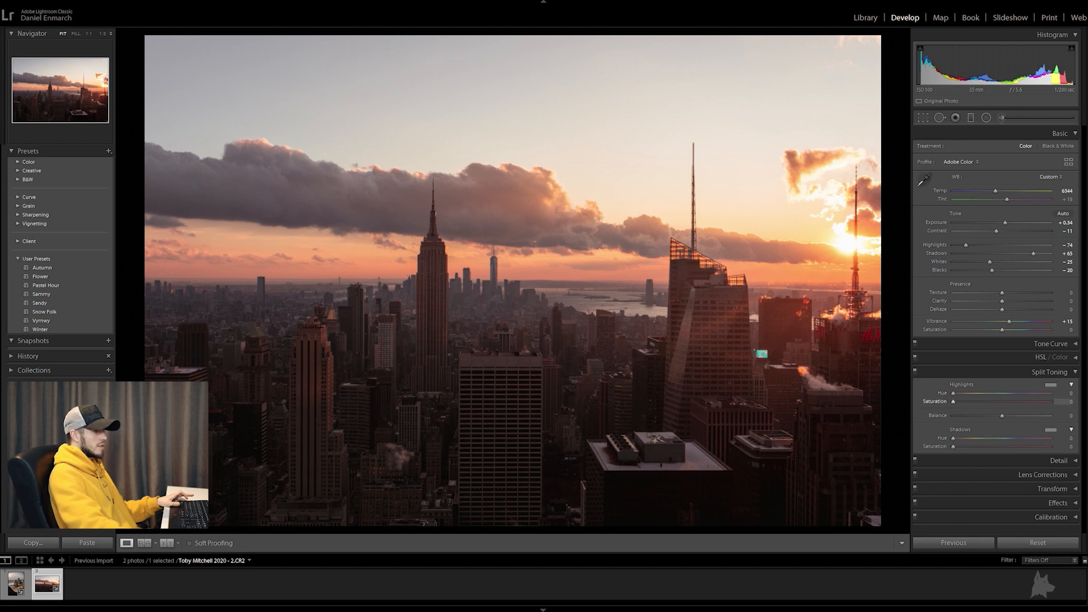
pyautogui.moveTo(953, 402); pyautogui.dragTo(958, 393)
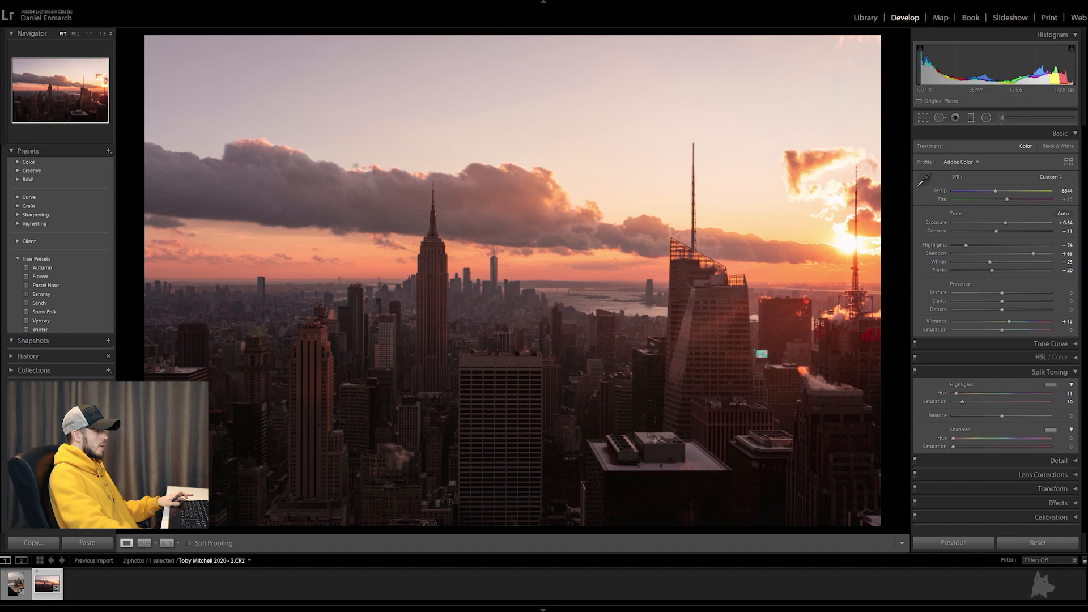
pyautogui.moveTo(962, 401); pyautogui.dragTo(960, 401)
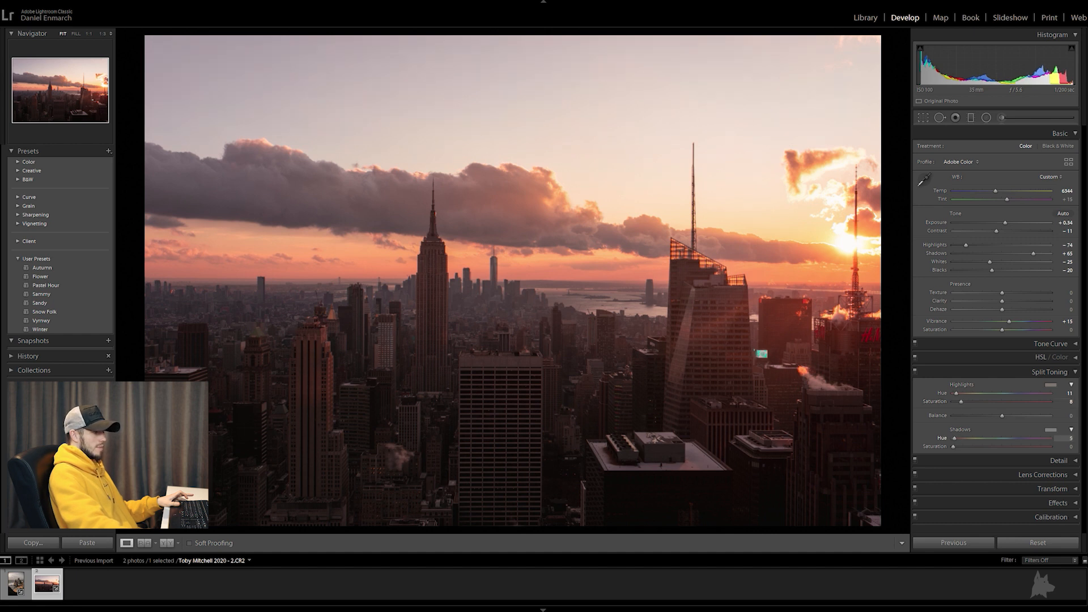
pyautogui.moveTo(1000, 438); pyautogui.dragTo(1009, 438)
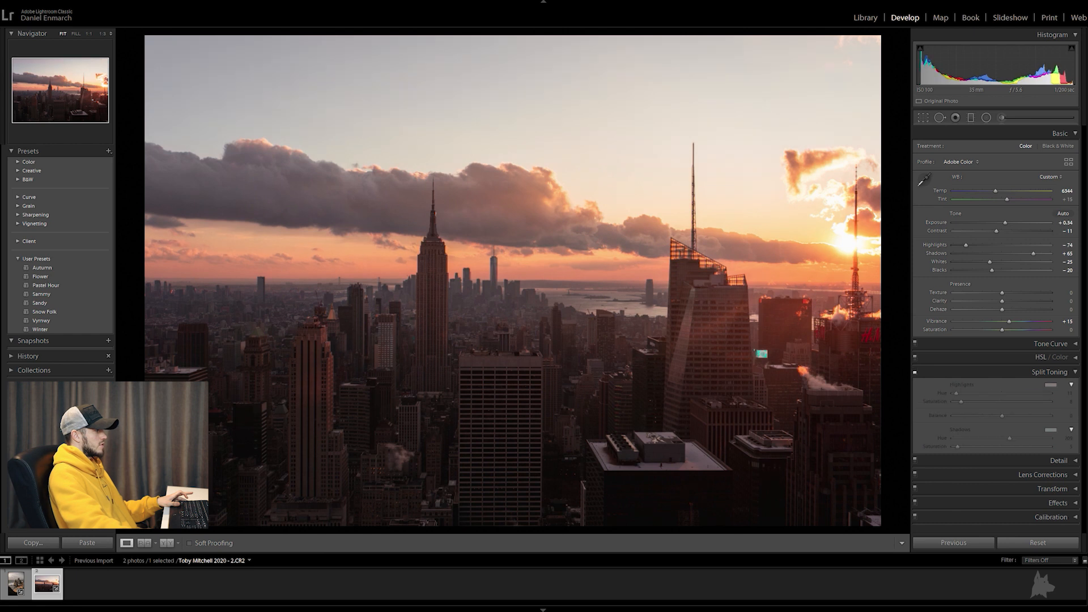
pyautogui.click(1050, 373)
# - Compare the split-toned skyline edit with the original photo
pyautogui.press('\\')
pyautogui.press('\\')
pyautogui.press('\\')
pyautogui.press('\\')
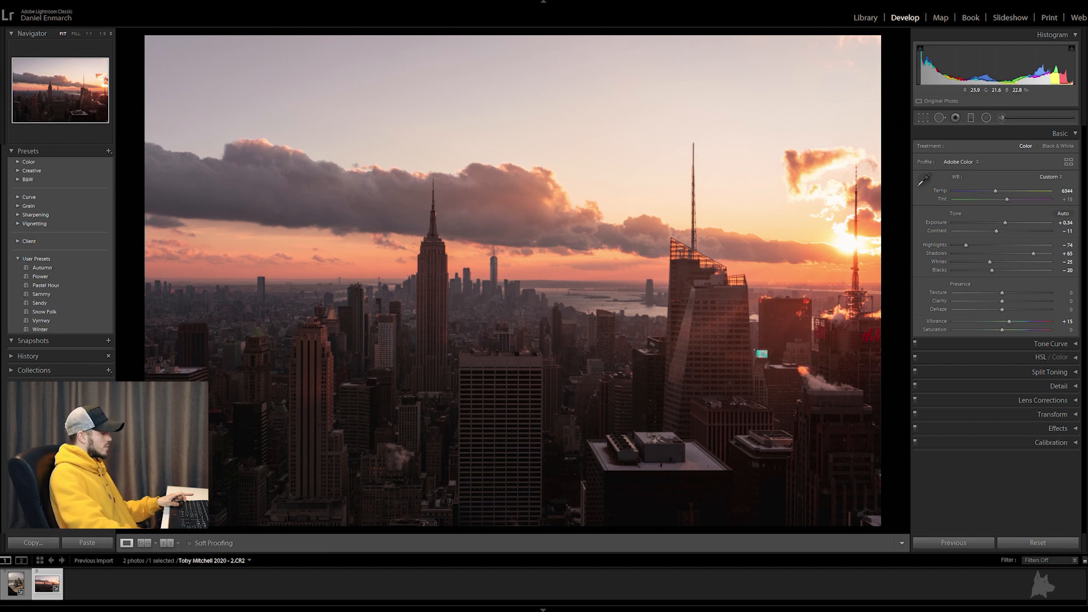
pyautogui.press('\\')
pyautogui.press('\\')
pyautogui.press('\\')
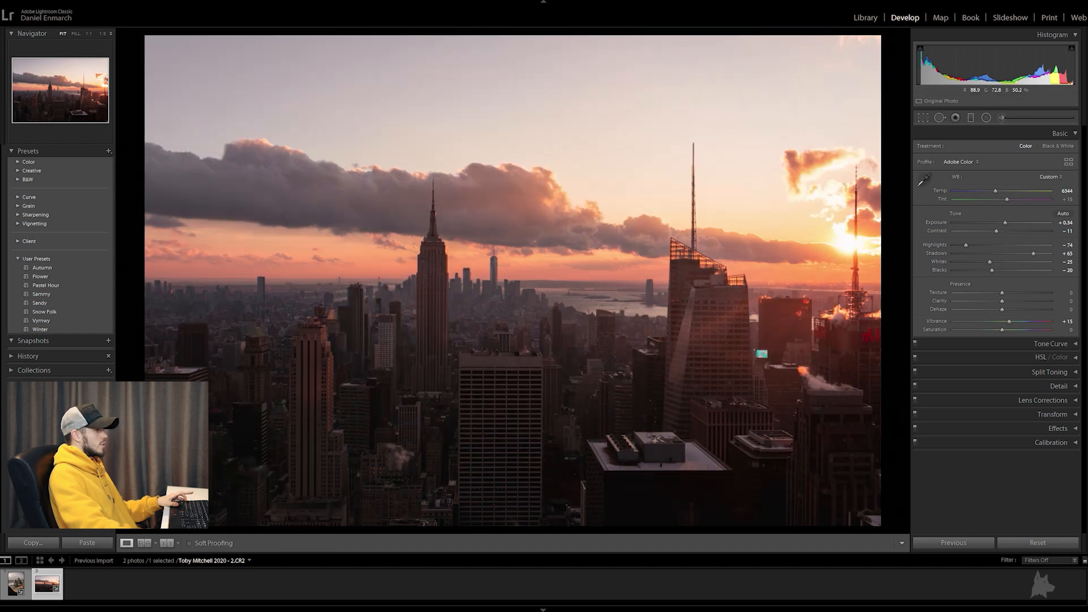